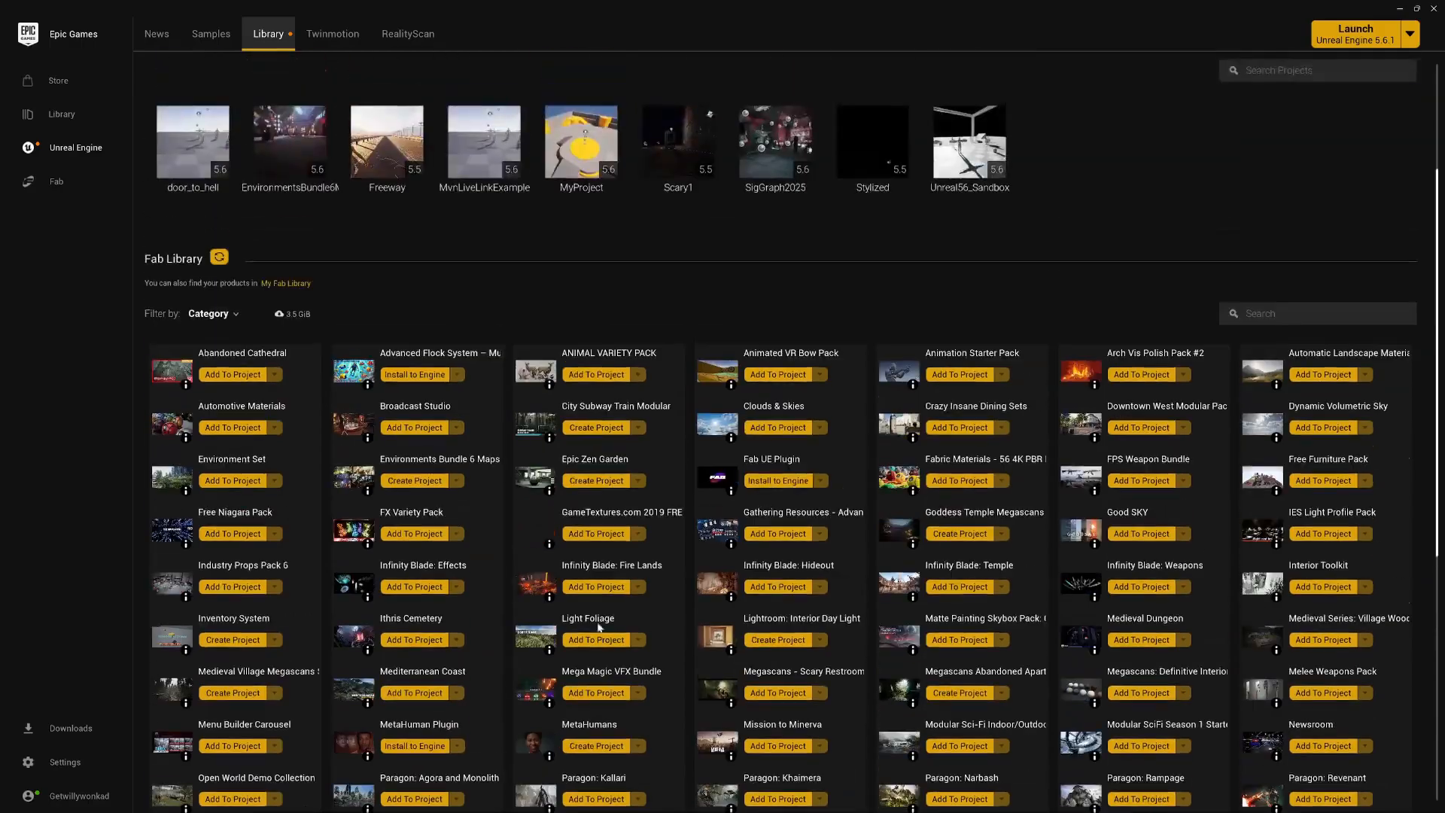
{"action": "left_click", "coordinate": [214, 209]}
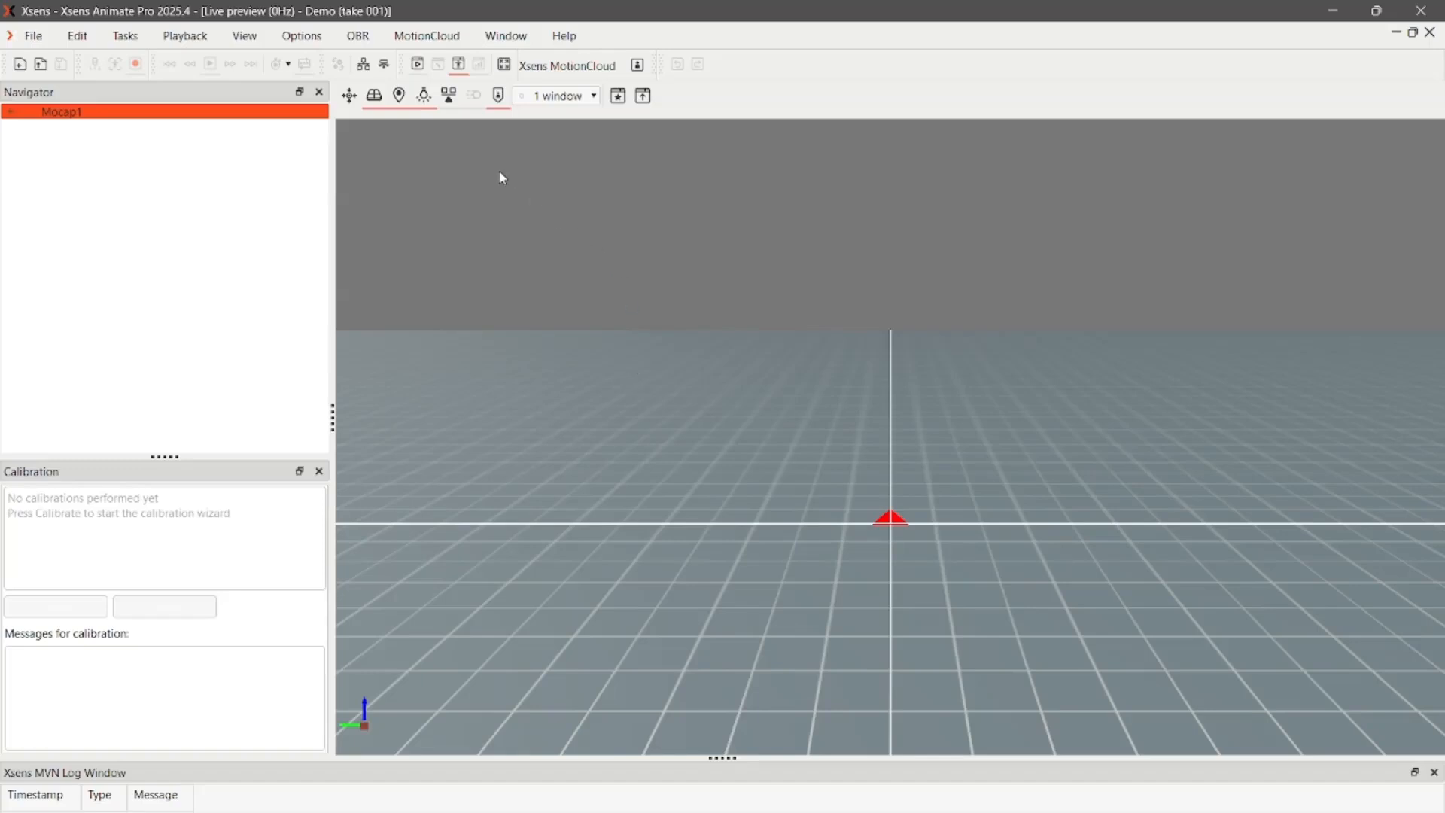
In Xsens Animate Pro, open the Network Streamer options and add a destination configuration.
{"action": "left_click", "coordinate": [301, 38]}
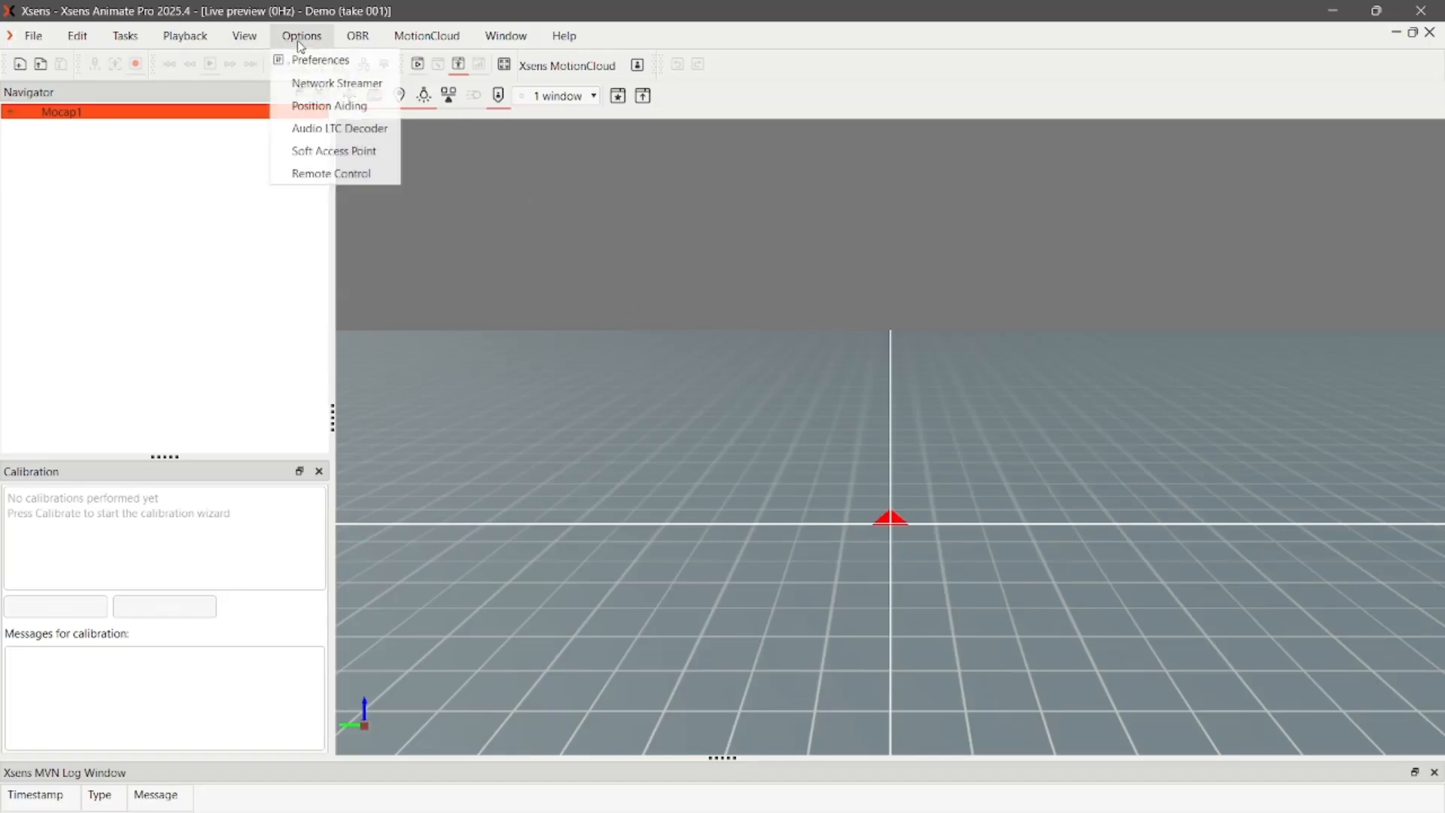
{"action": "left_click", "coordinate": [316, 85]}
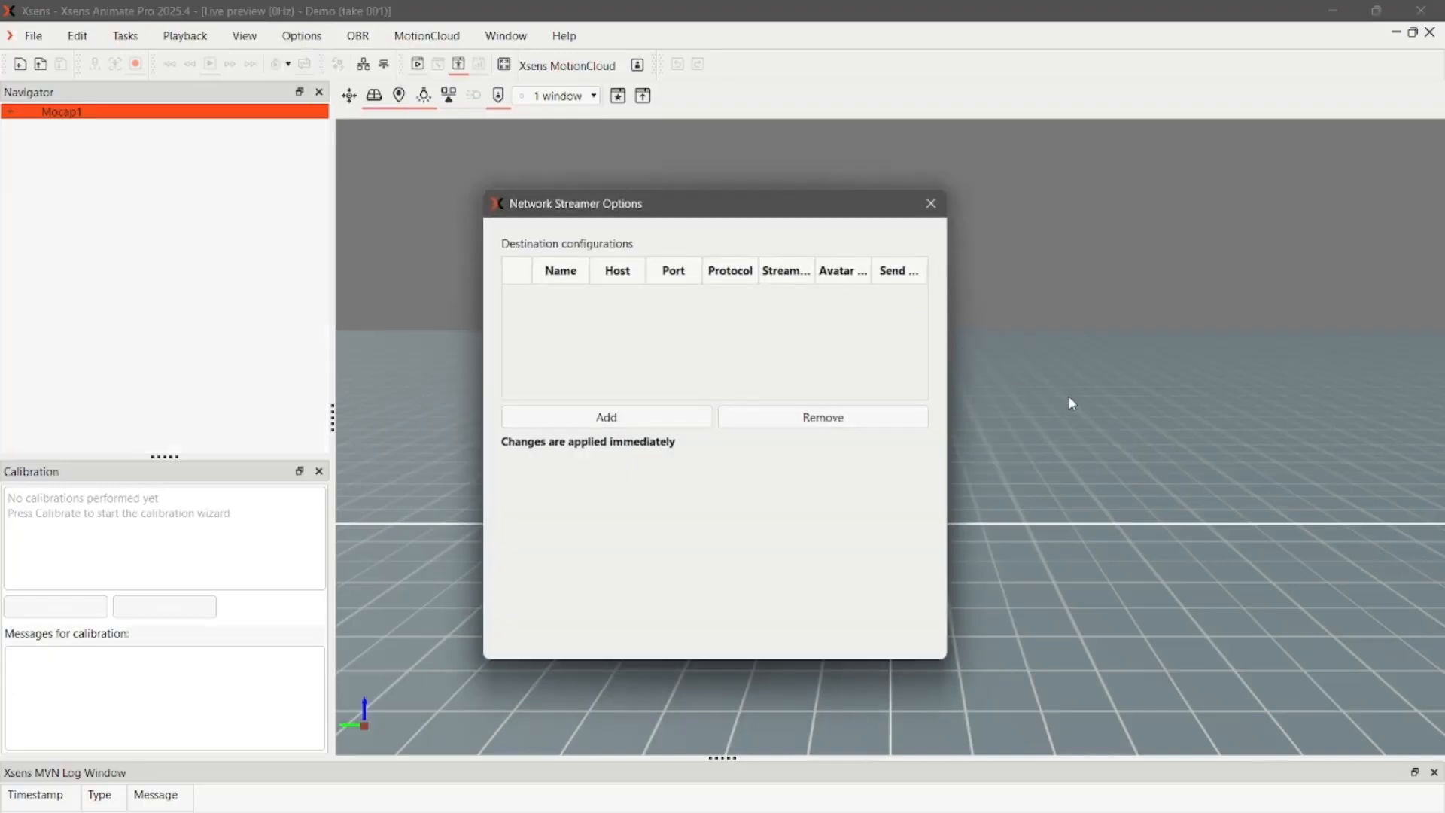
{"action": "left_click", "coordinate": [611, 423]}
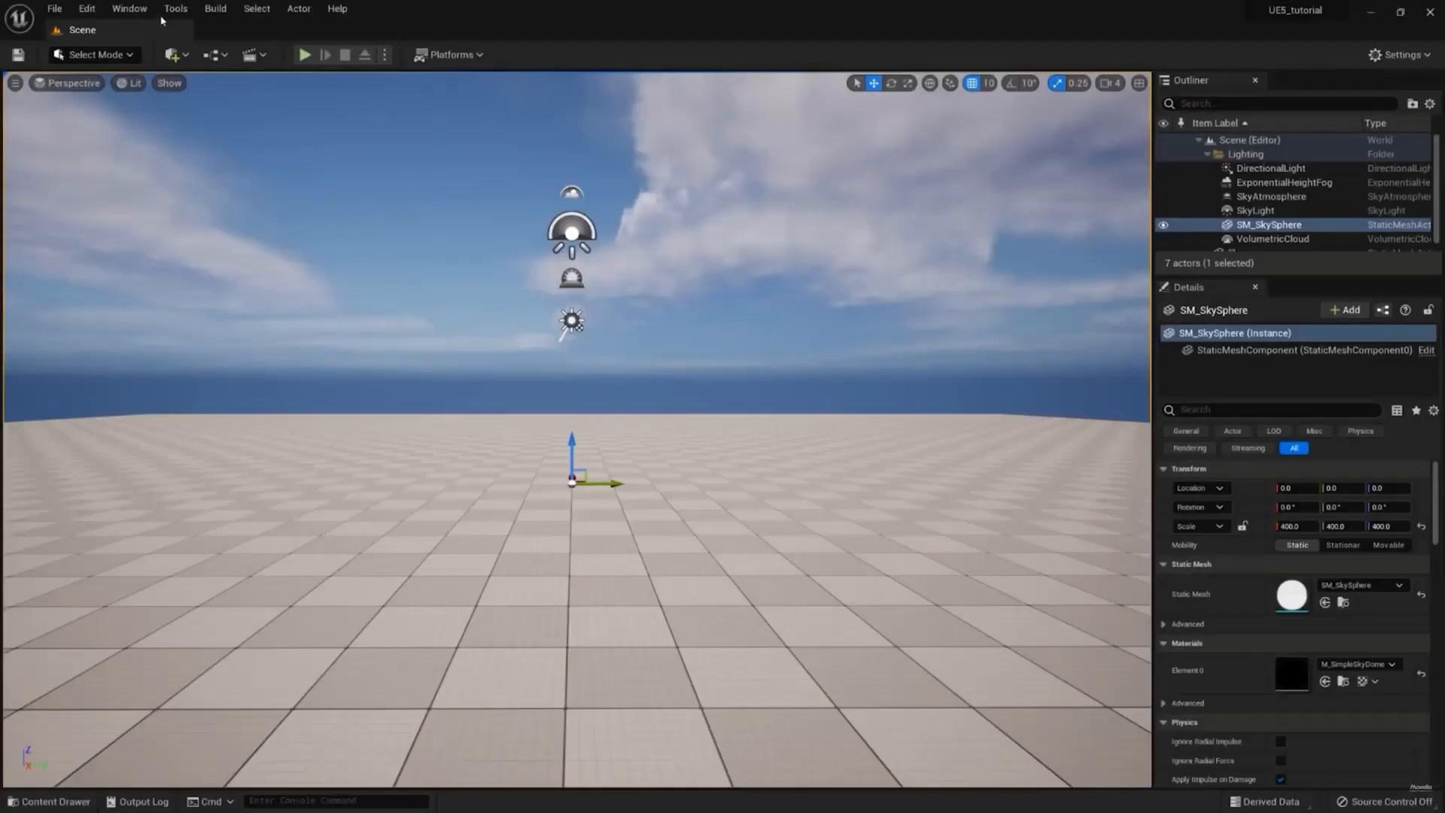
In Unreal Engine, add an Xsens Live Source on port 9763 in Live Link and close the Live Link window.
{"action": "left_click", "coordinate": [129, 8]}
{"action": "mouse_move", "coordinate": [181, 110]}
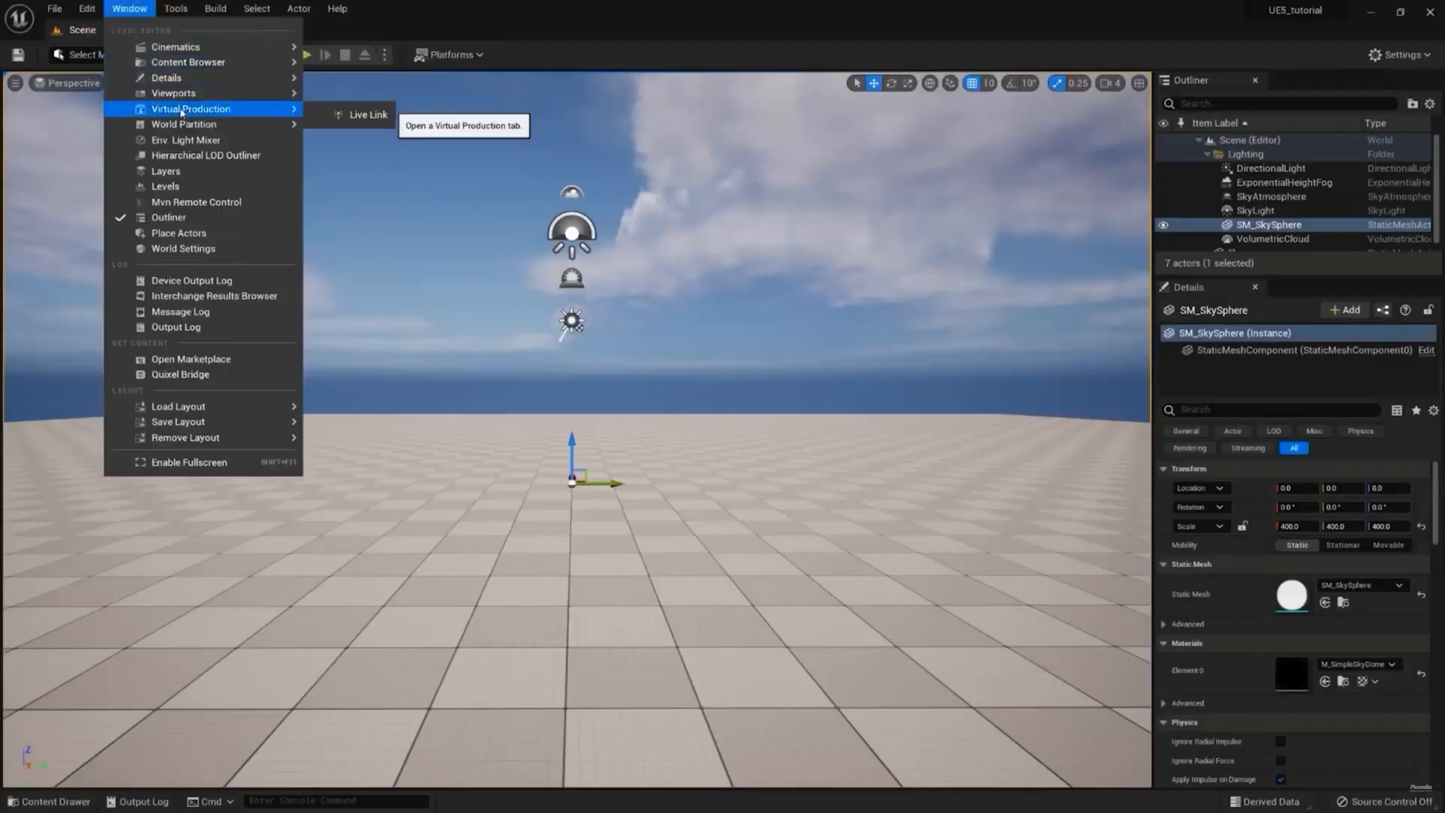
{"action": "left_click", "coordinate": [359, 114]}
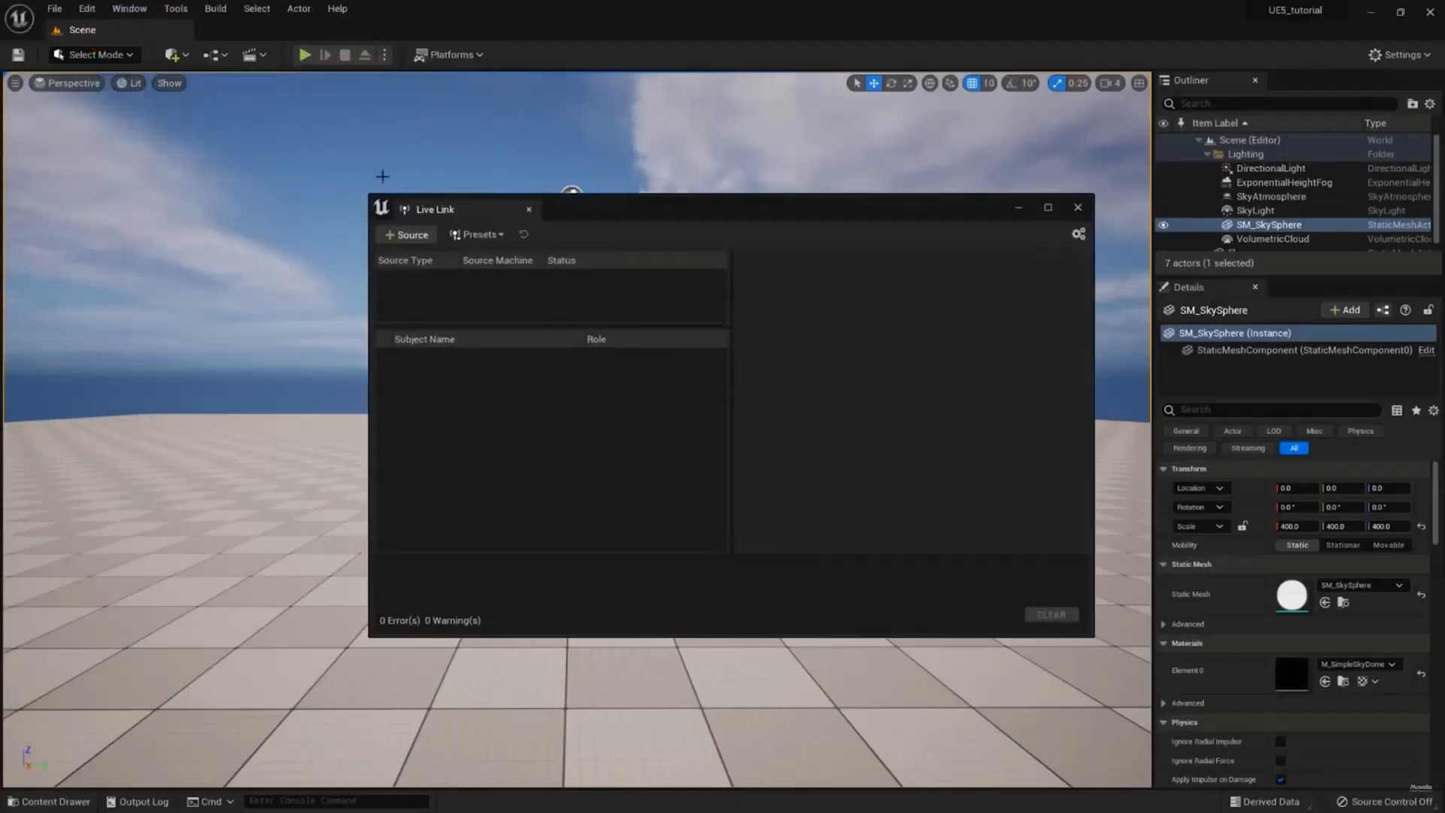
{"action": "left_click", "coordinate": [406, 234]}
{"action": "mouse_move", "coordinate": [428, 292]}
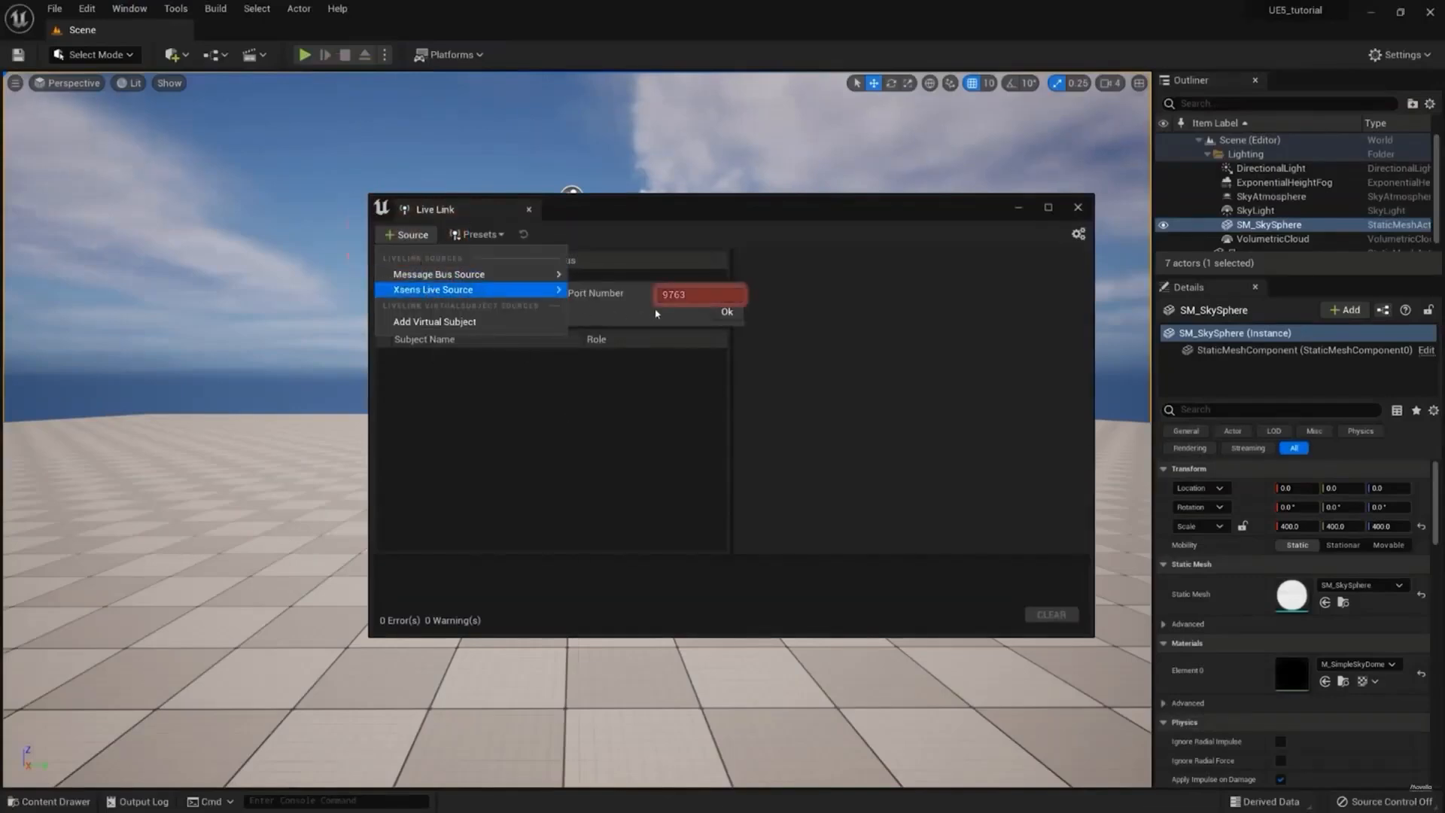
{"action": "left_click", "coordinate": [726, 312]}
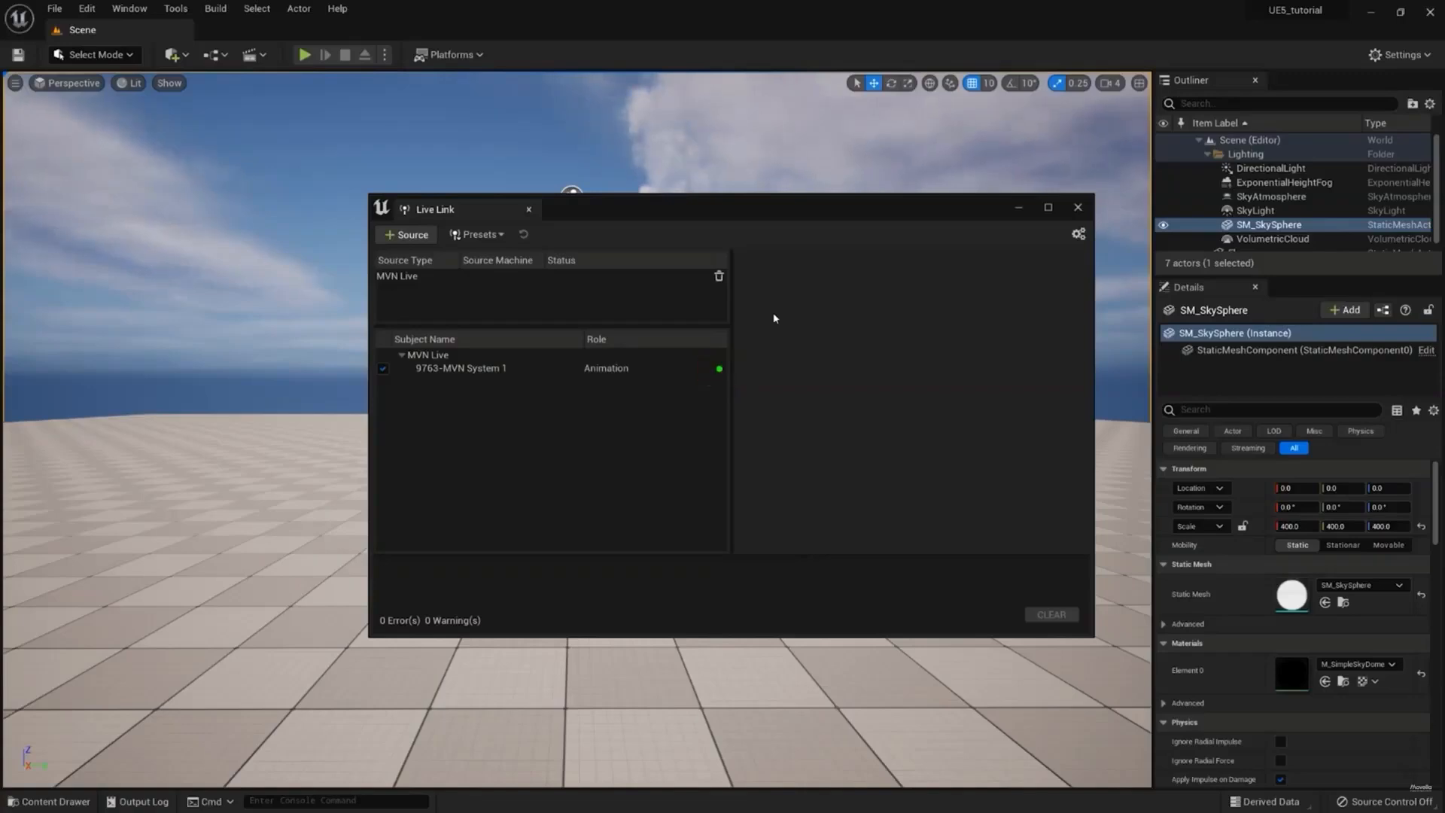
{"action": "left_click", "coordinate": [1077, 209]}
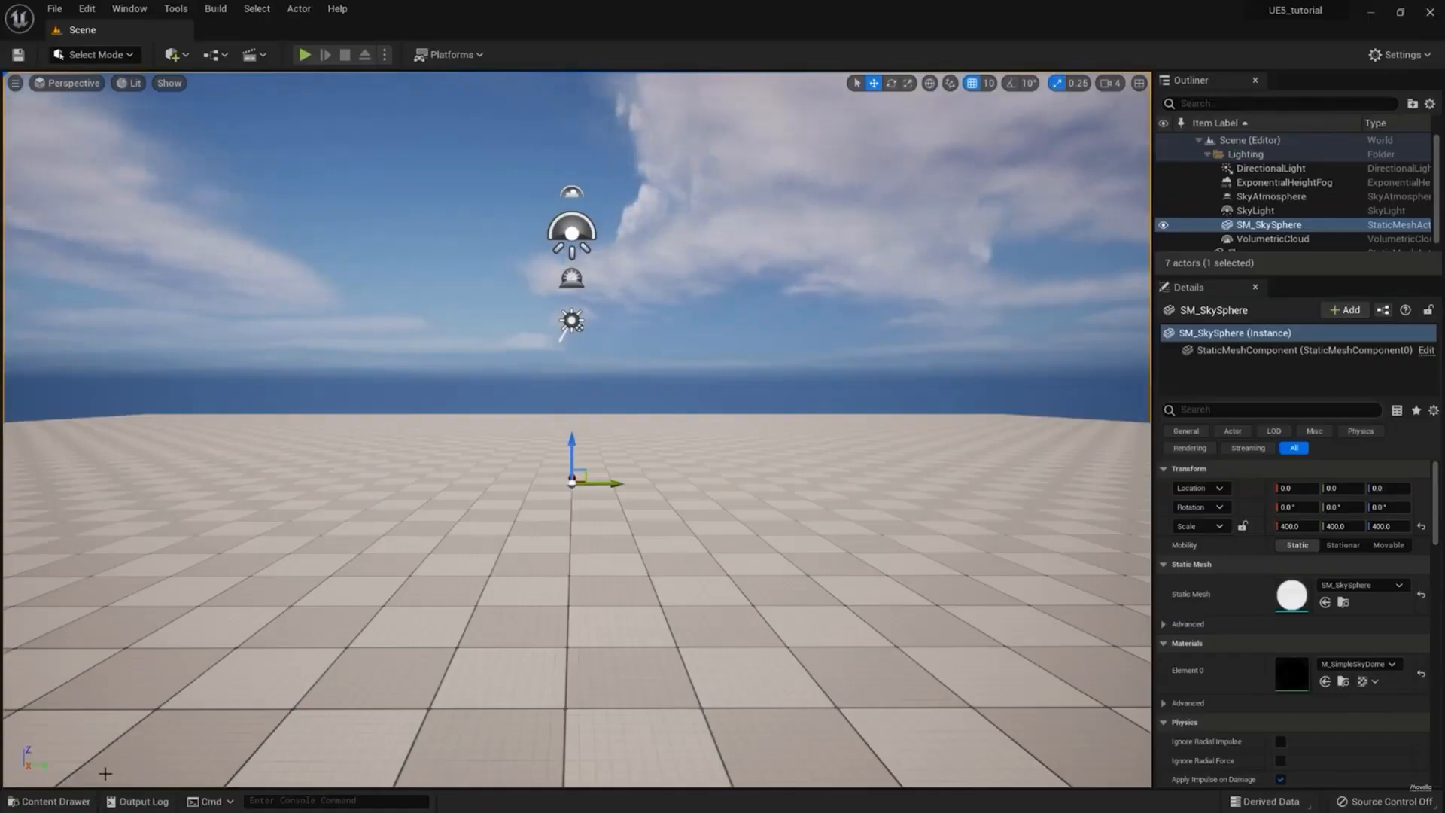
Open the SK_Mannequin skeleton from the Meshes folder and start creating an animation from its current pose.
{"action": "left_click", "coordinate": [57, 801]}
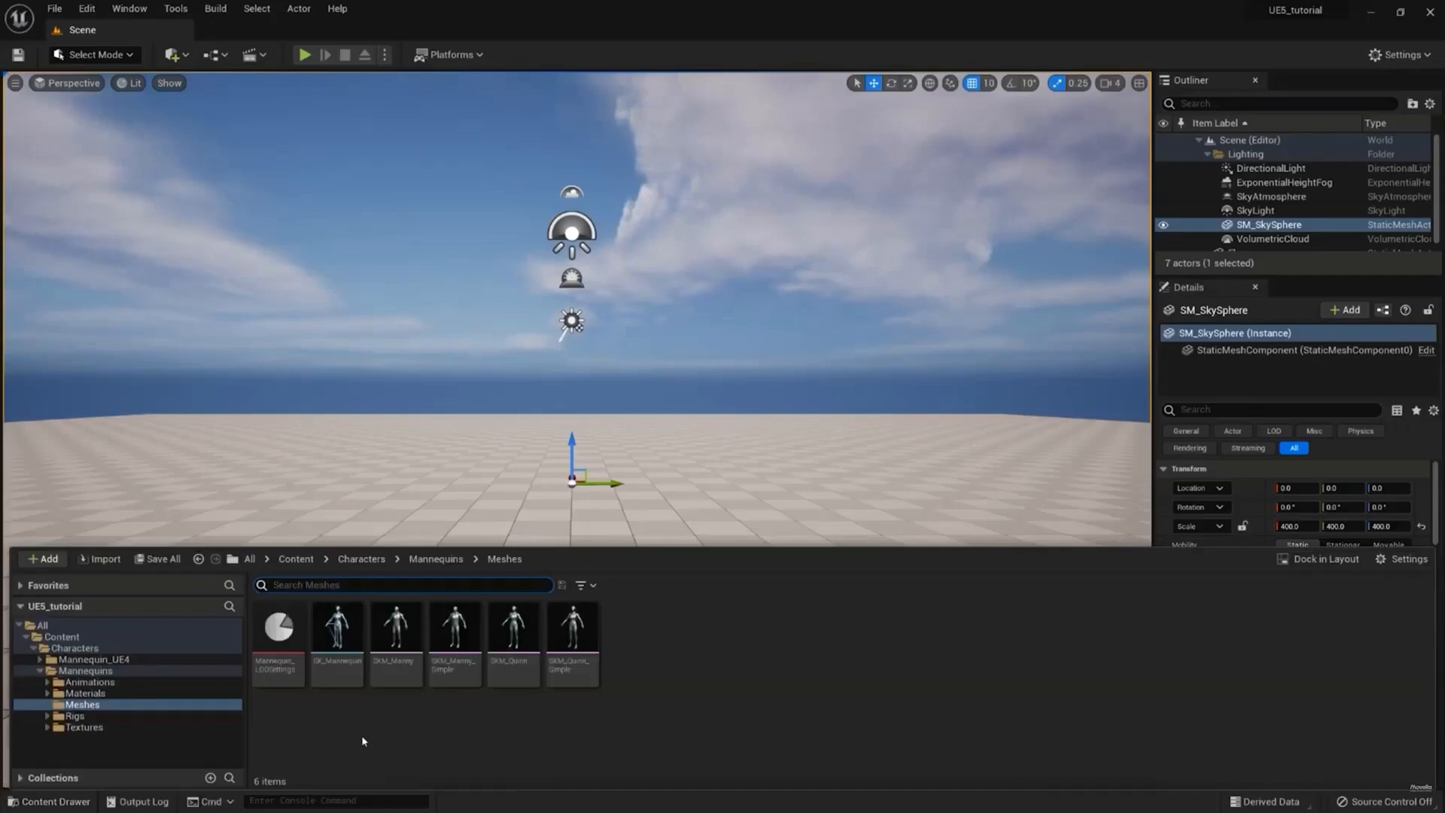
{"action": "double_click", "coordinate": [333, 640]}
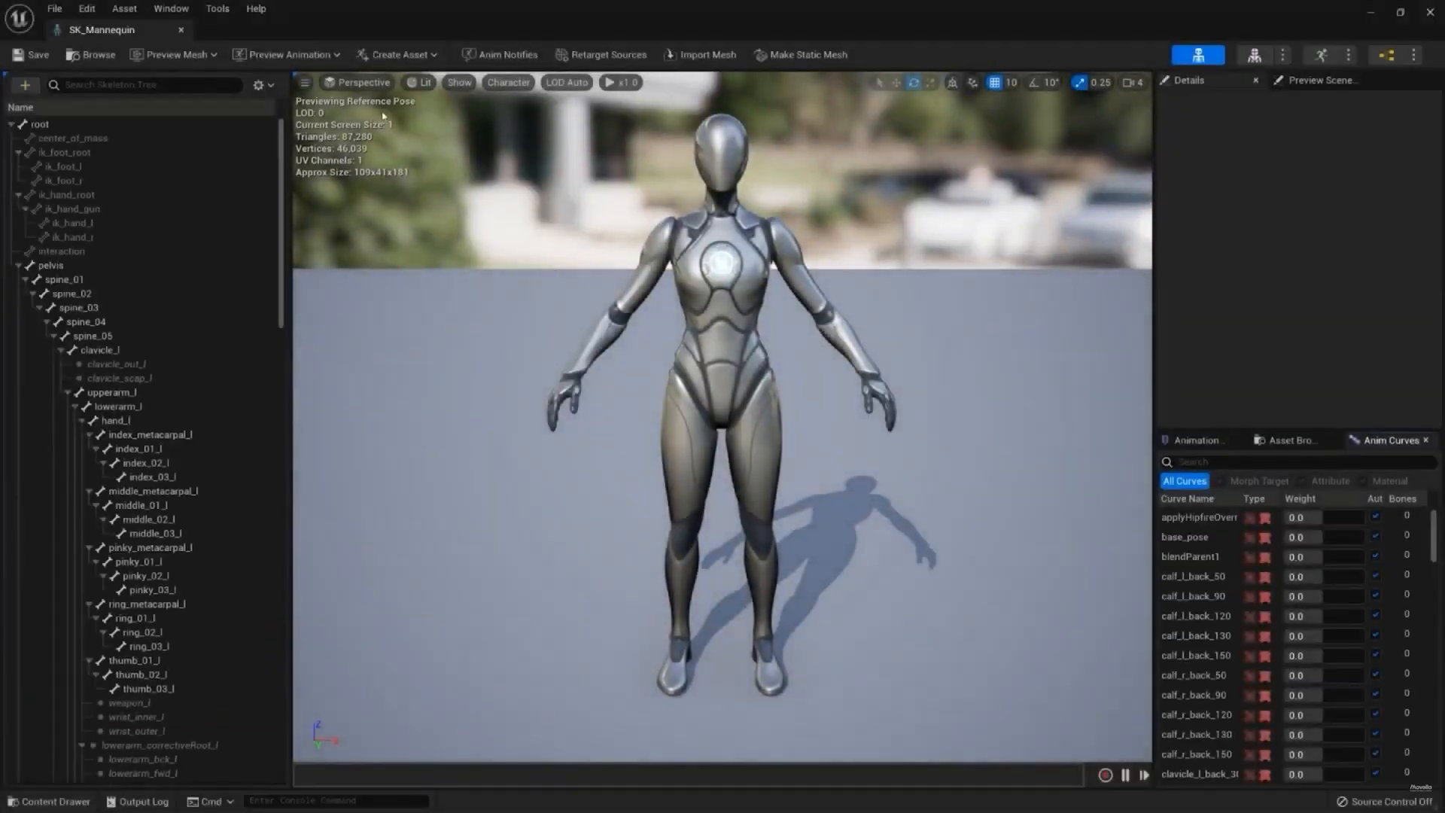
{"action": "left_click", "coordinate": [387, 58]}
{"action": "mouse_move", "coordinate": [421, 94]}
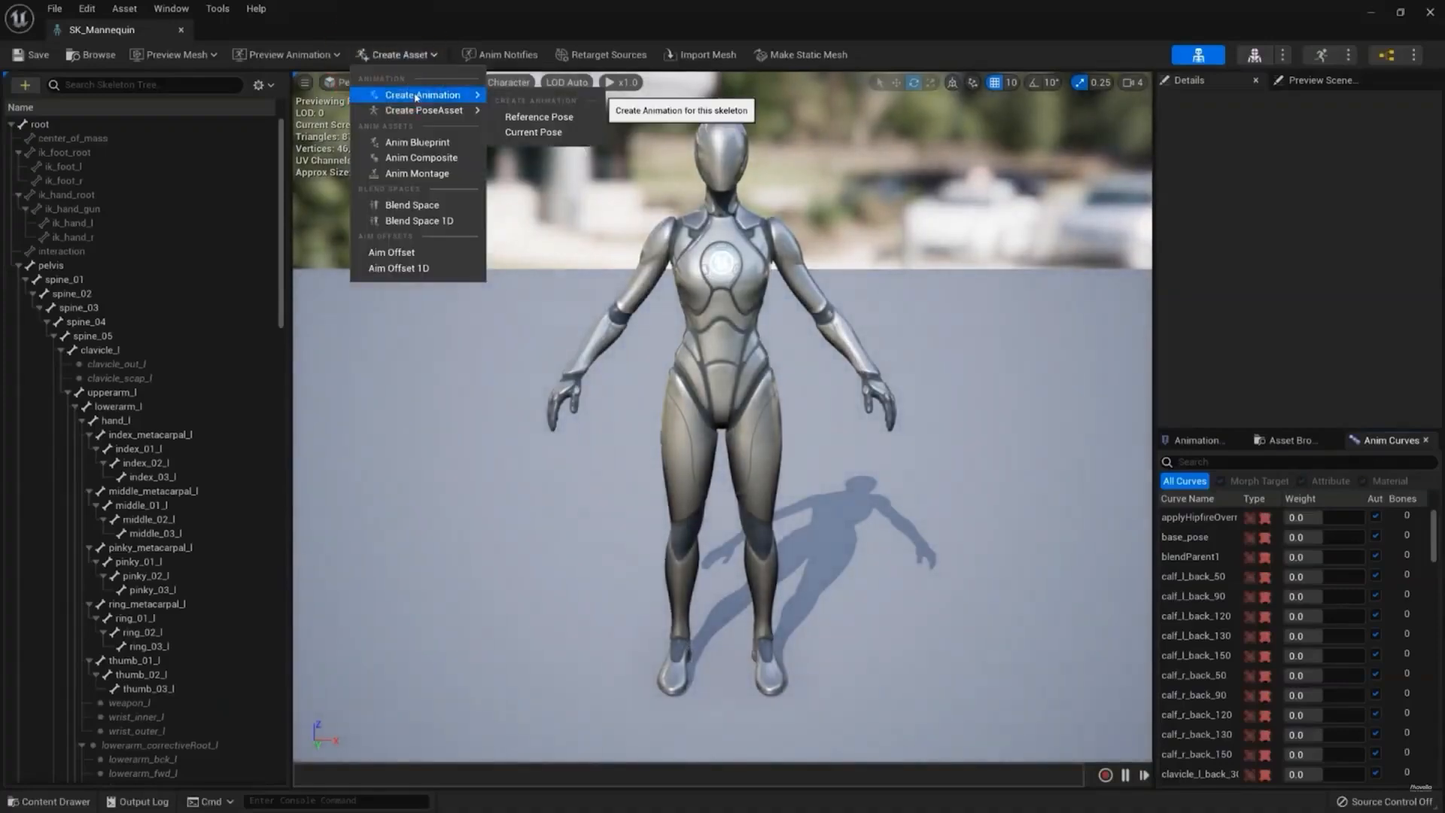
{"action": "left_click", "coordinate": [542, 133]}
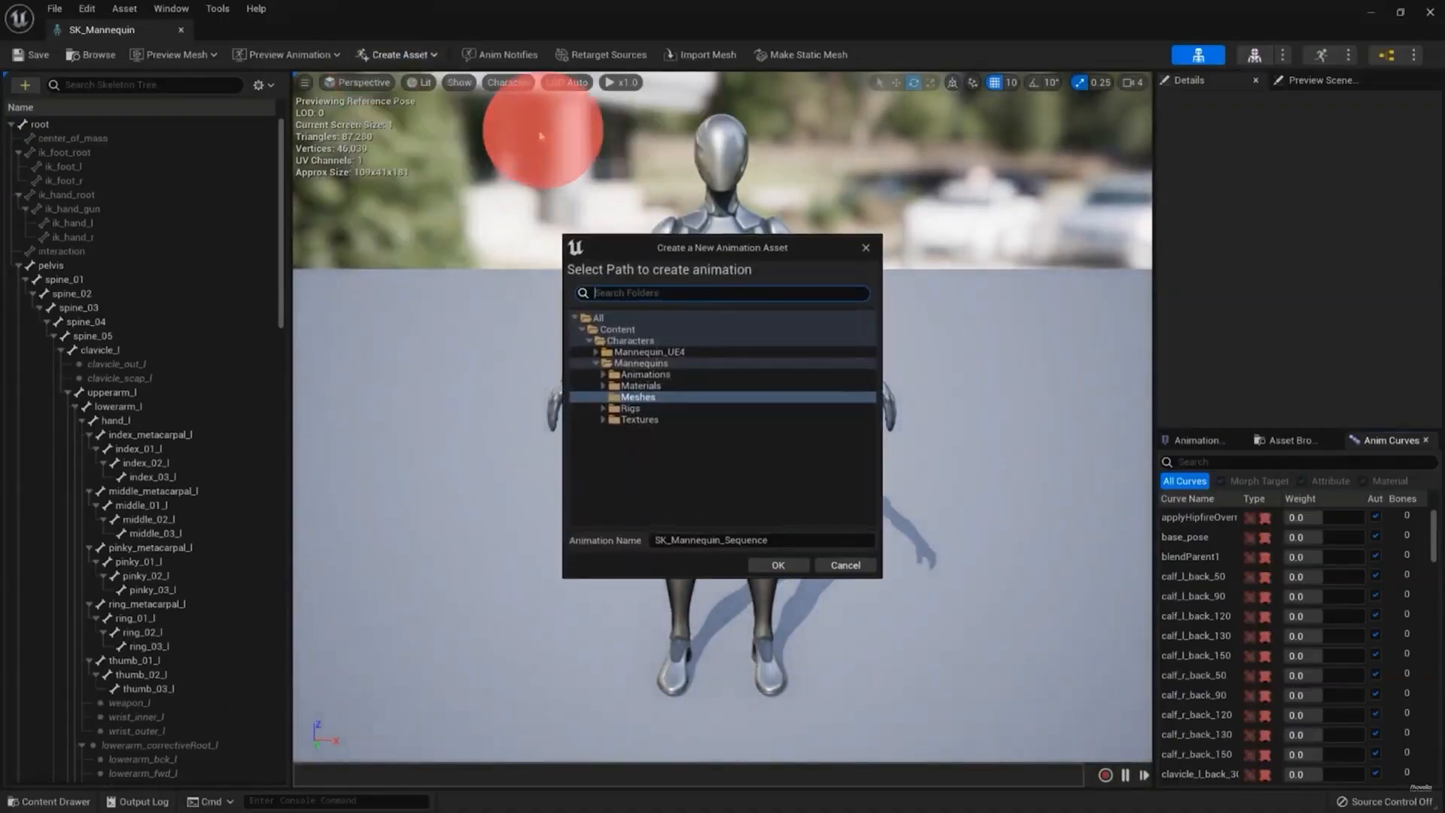
Name the new animation Mannequin_T-pose and save it in the Content folder.
{"action": "left_click", "coordinate": [676, 540]}
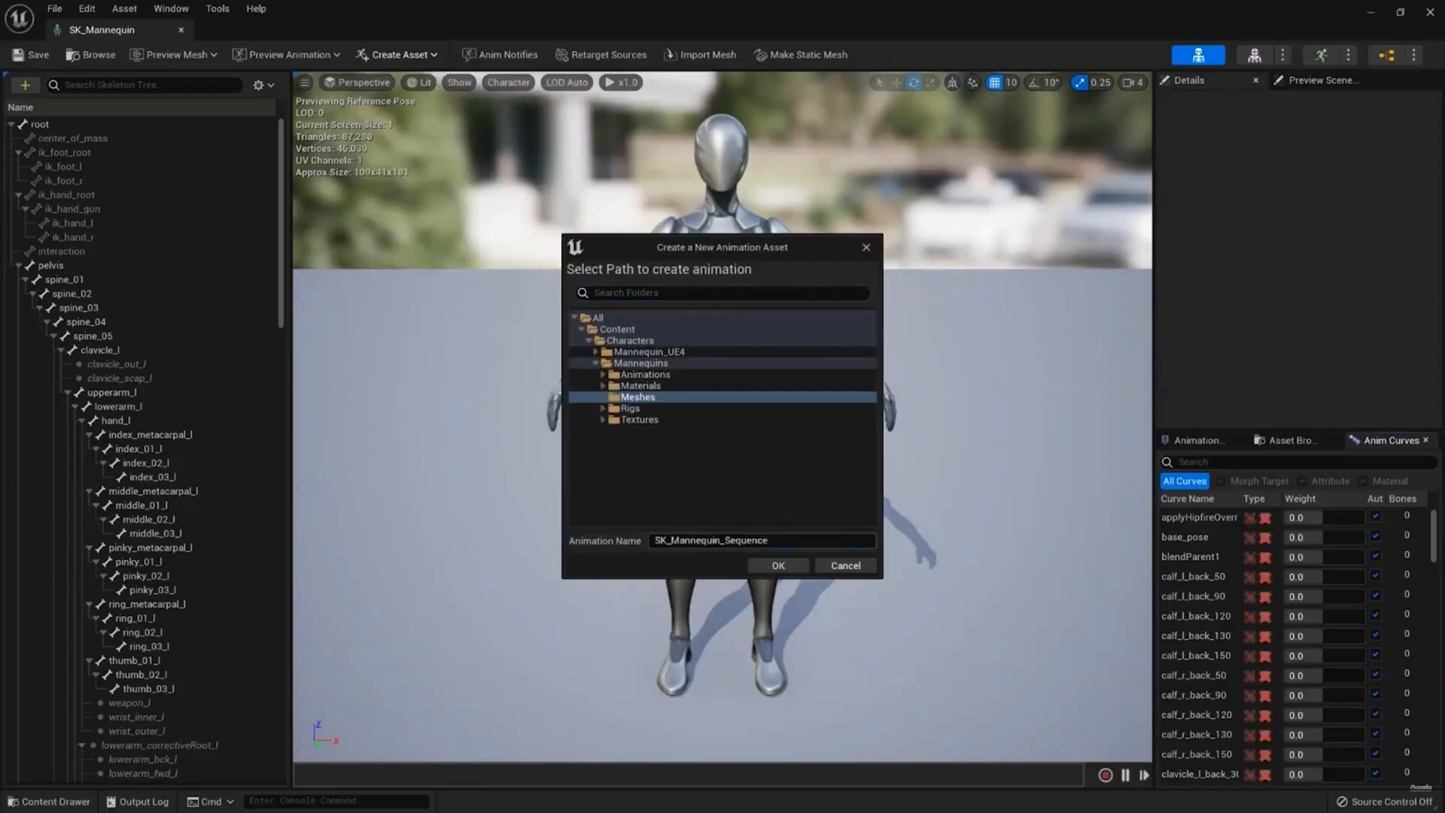
{"action": "key", "text": "BackSpace"}
{"action": "key", "text": "BackSpace"}
{"action": "key", "text": "BackSpace"}
{"action": "key", "text": "shift+Right"}
{"action": "key", "text": "shift+Right"}
{"action": "key", "text": "shift+Right"}
{"action": "key", "text": "shift+Right"}
{"action": "key", "text": "shift+Right"}
{"action": "key", "text": "shift+Right"}
{"action": "key", "text": "shift+Right"}
{"action": "key", "text": "shift+Right"}
{"action": "type", "text": "T-pos"}
{"action": "left_click", "coordinate": [614, 330]}
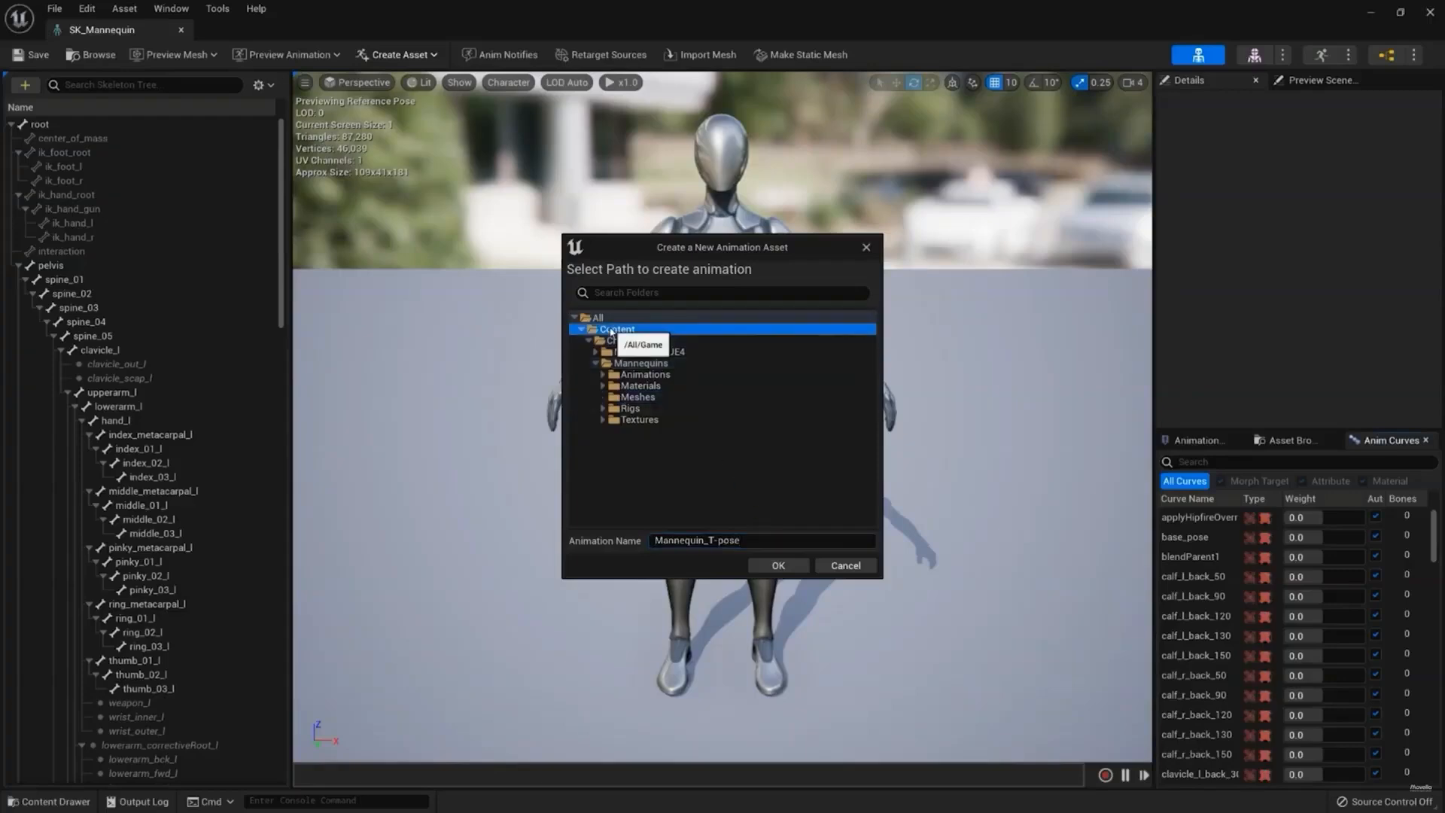
{"action": "left_click", "coordinate": [777, 566]}
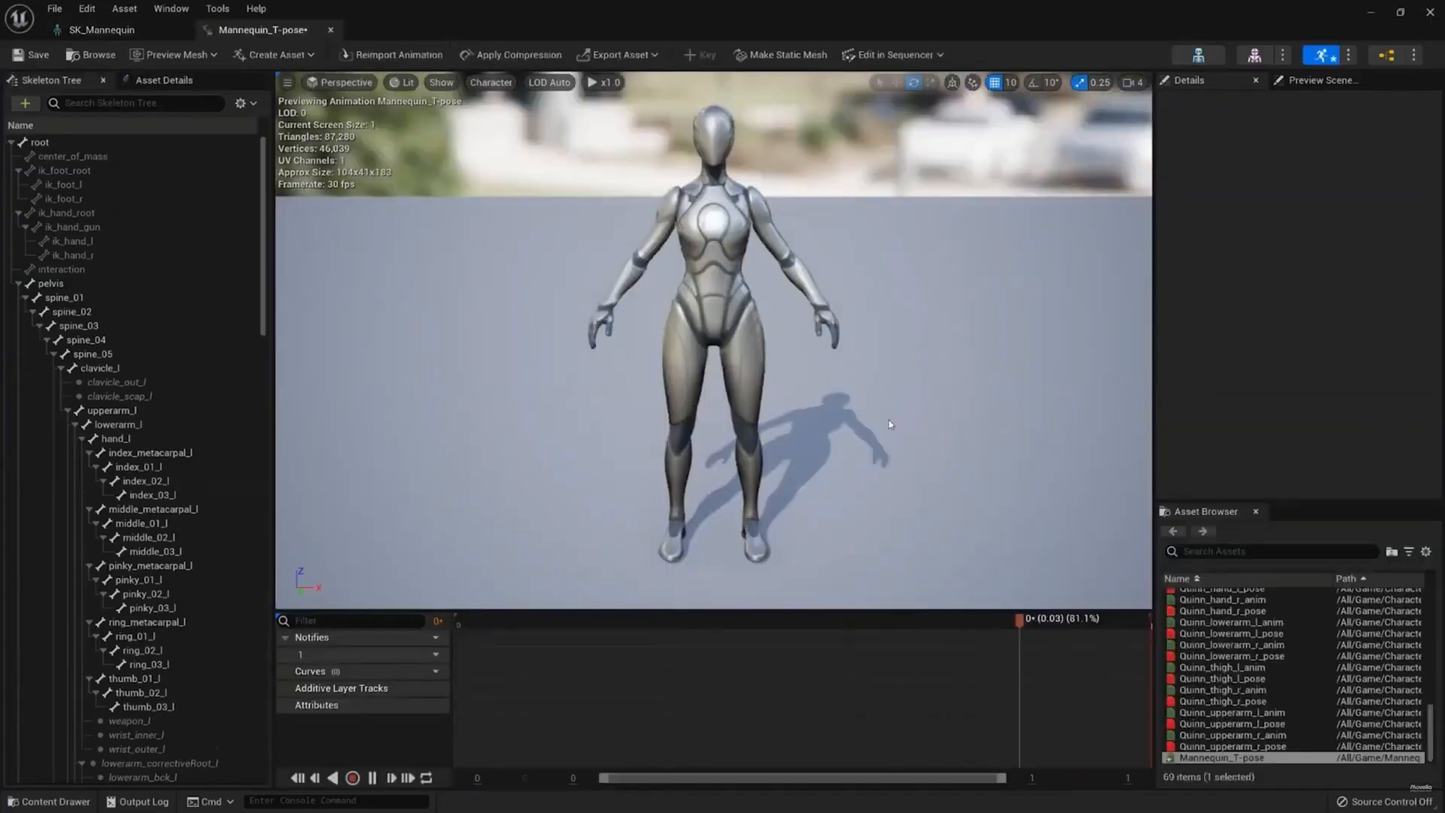
Pause the animation on its first frame and set bone drawing to All Hierarchy.
{"action": "left_click", "coordinate": [372, 778]}
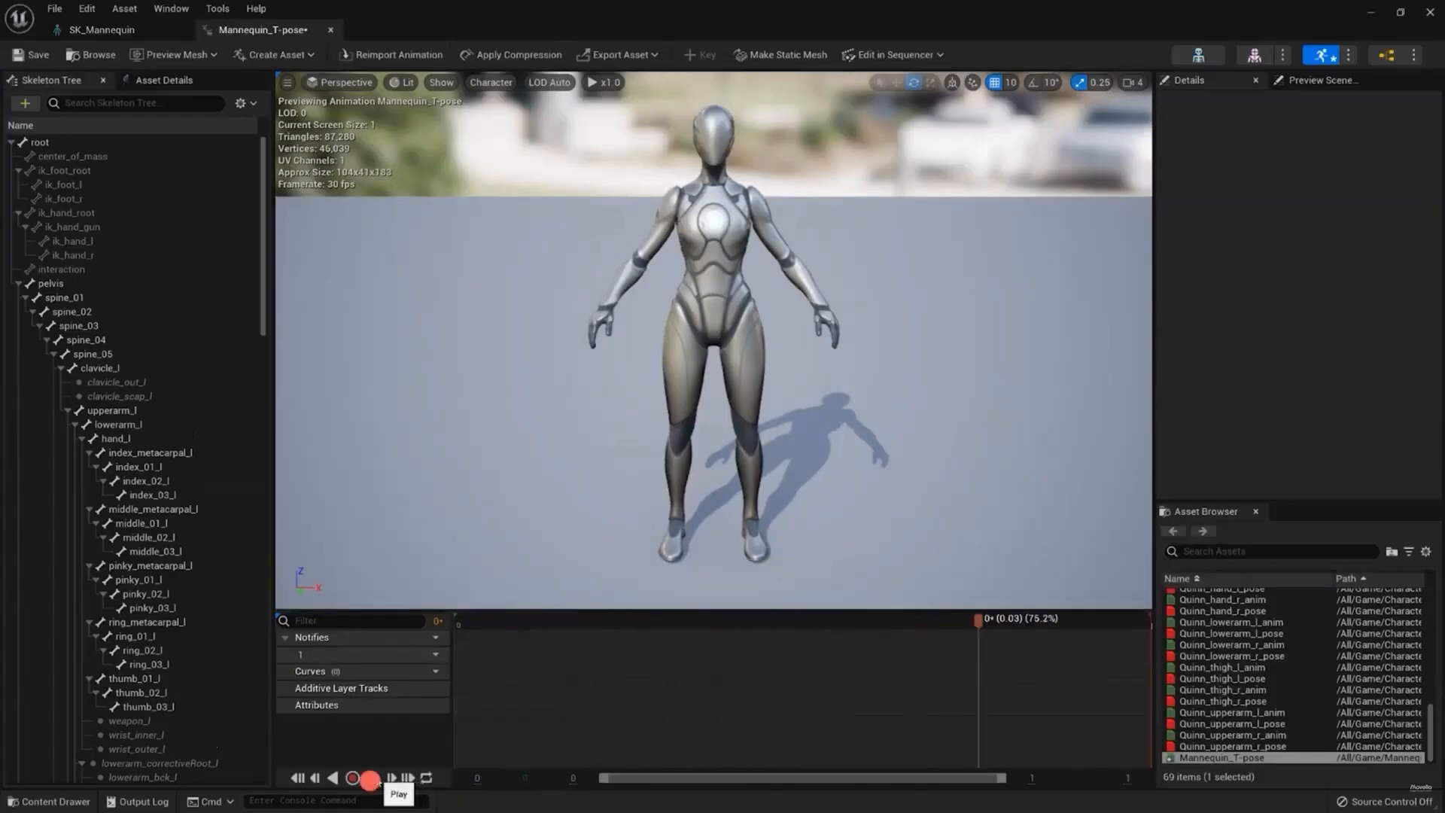
{"action": "left_click", "coordinate": [304, 778]}
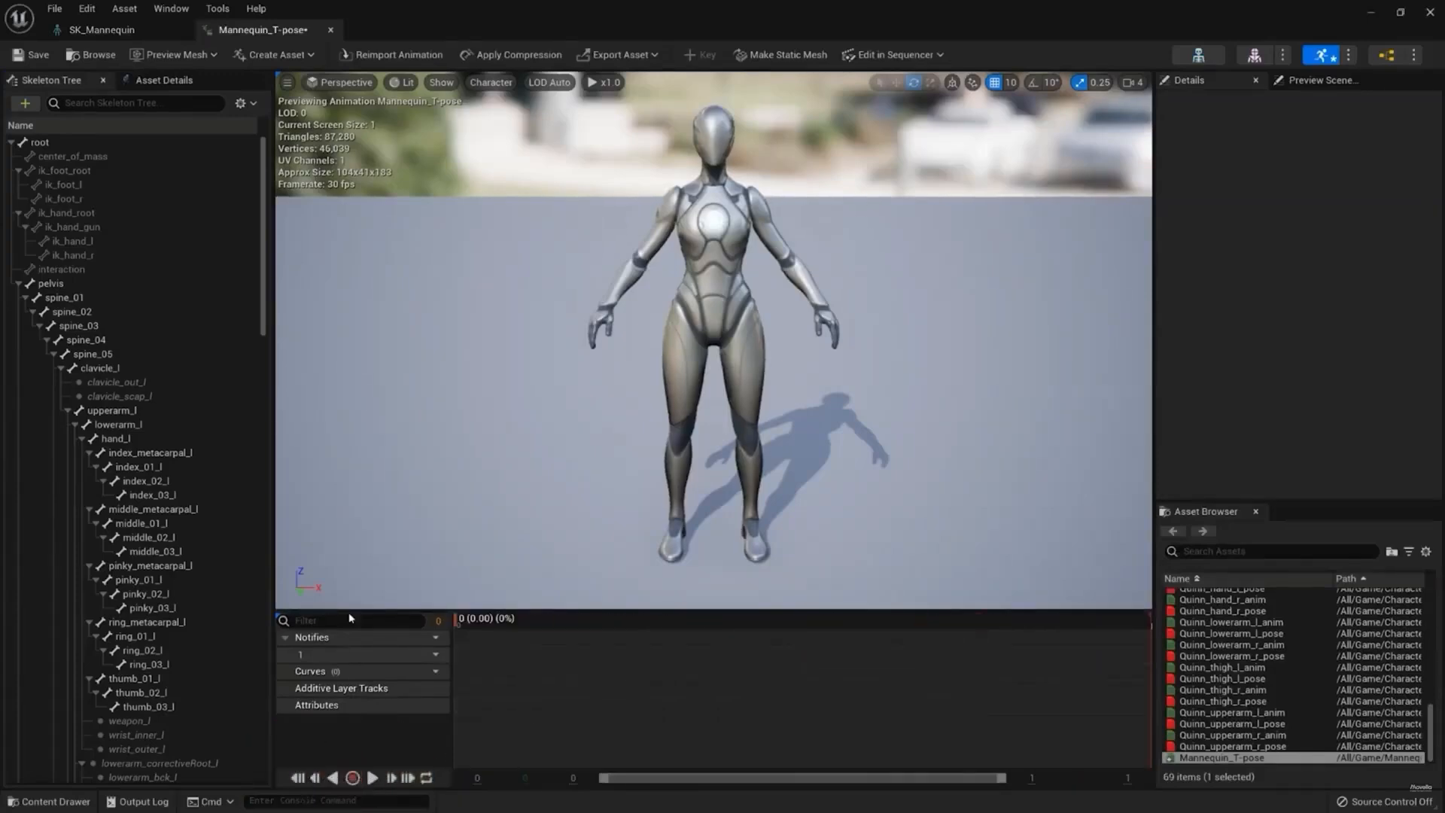
{"action": "left_click", "coordinate": [488, 83]}
{"action": "mouse_move", "coordinate": [506, 155]}
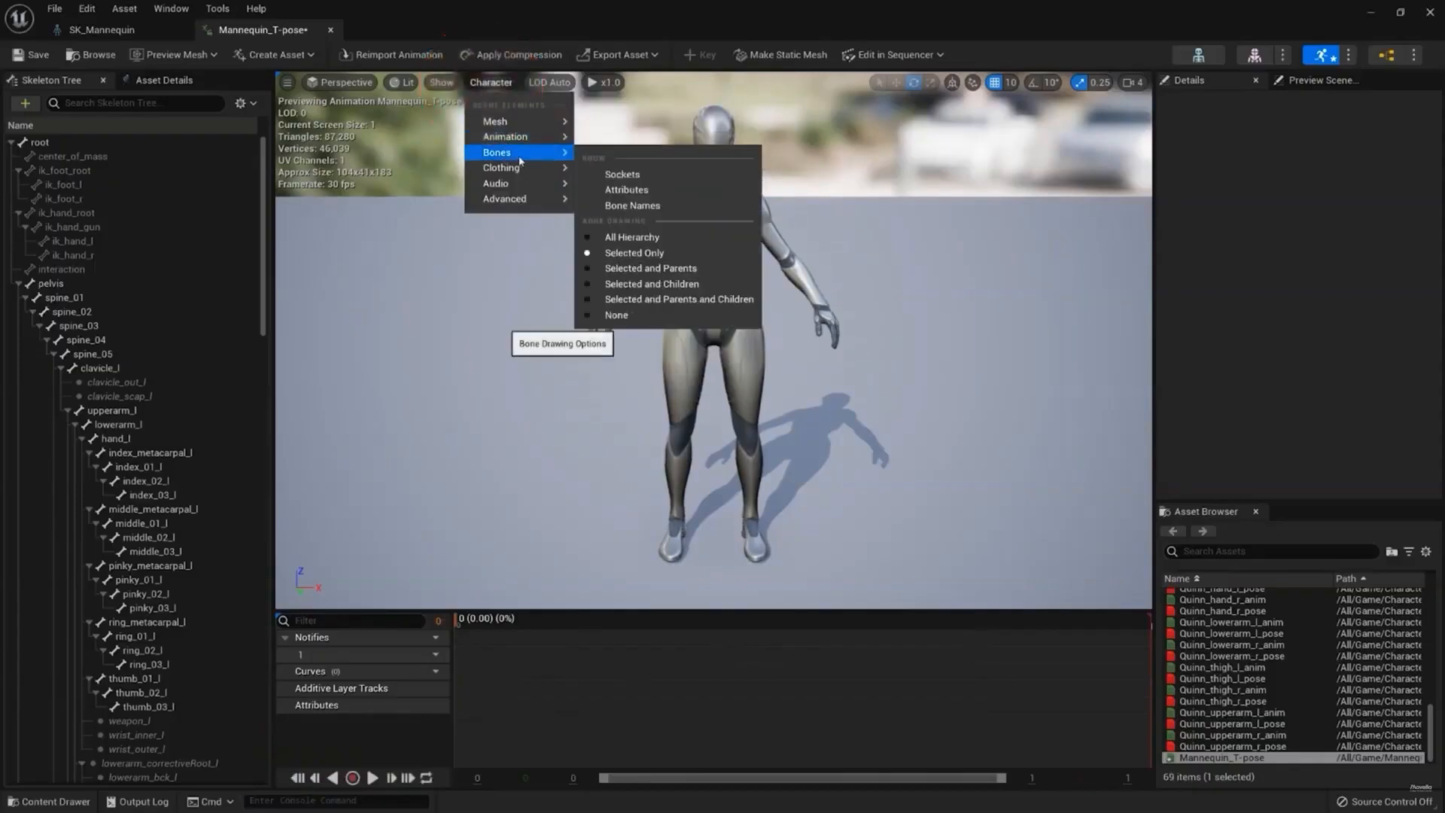
{"action": "left_click", "coordinate": [639, 237]}
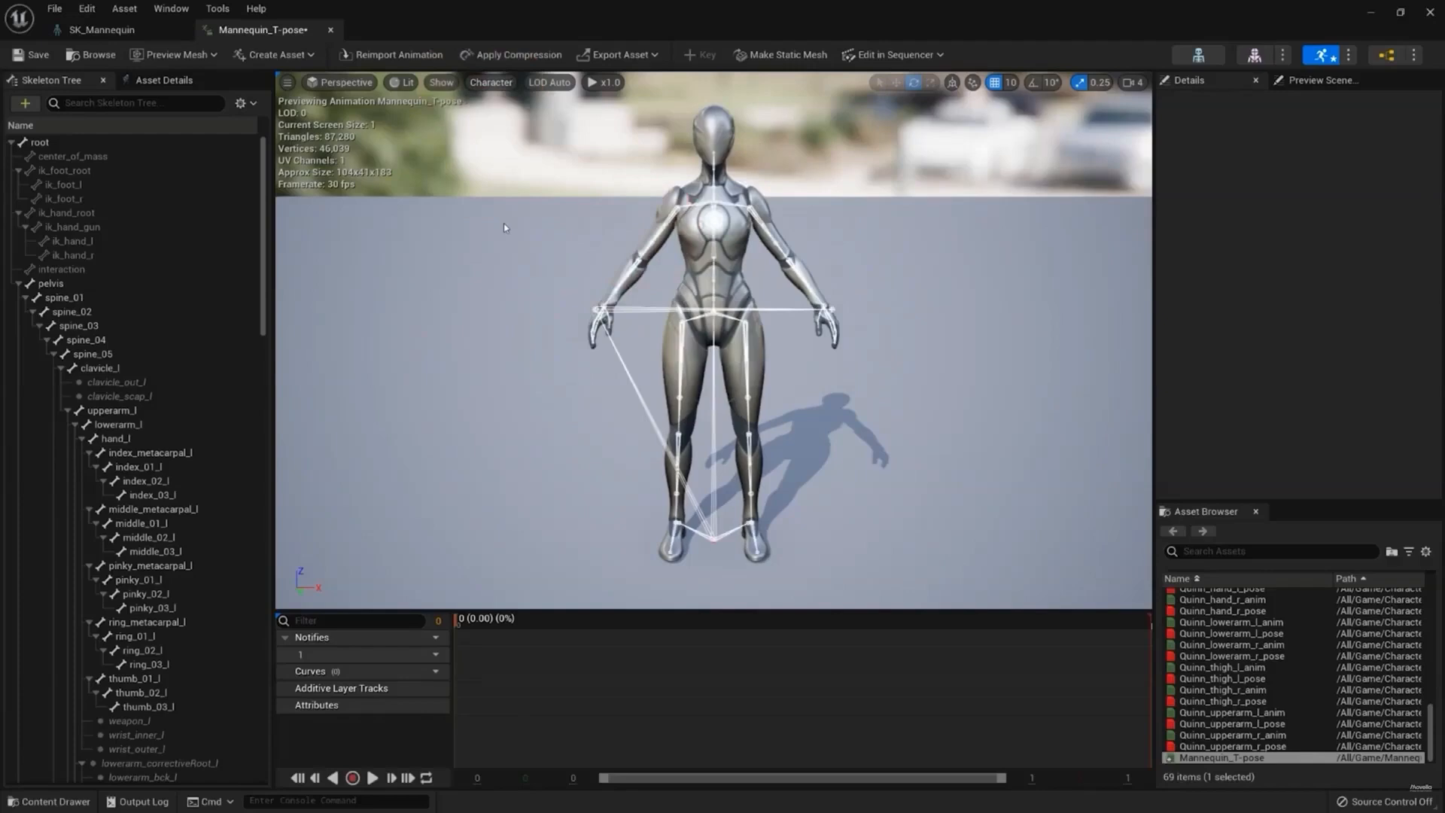
Switch the upperarm_l bone's rotation to world space and set it to 0 on the X, Y and Z axes.
{"action": "left_click", "coordinate": [144, 411]}
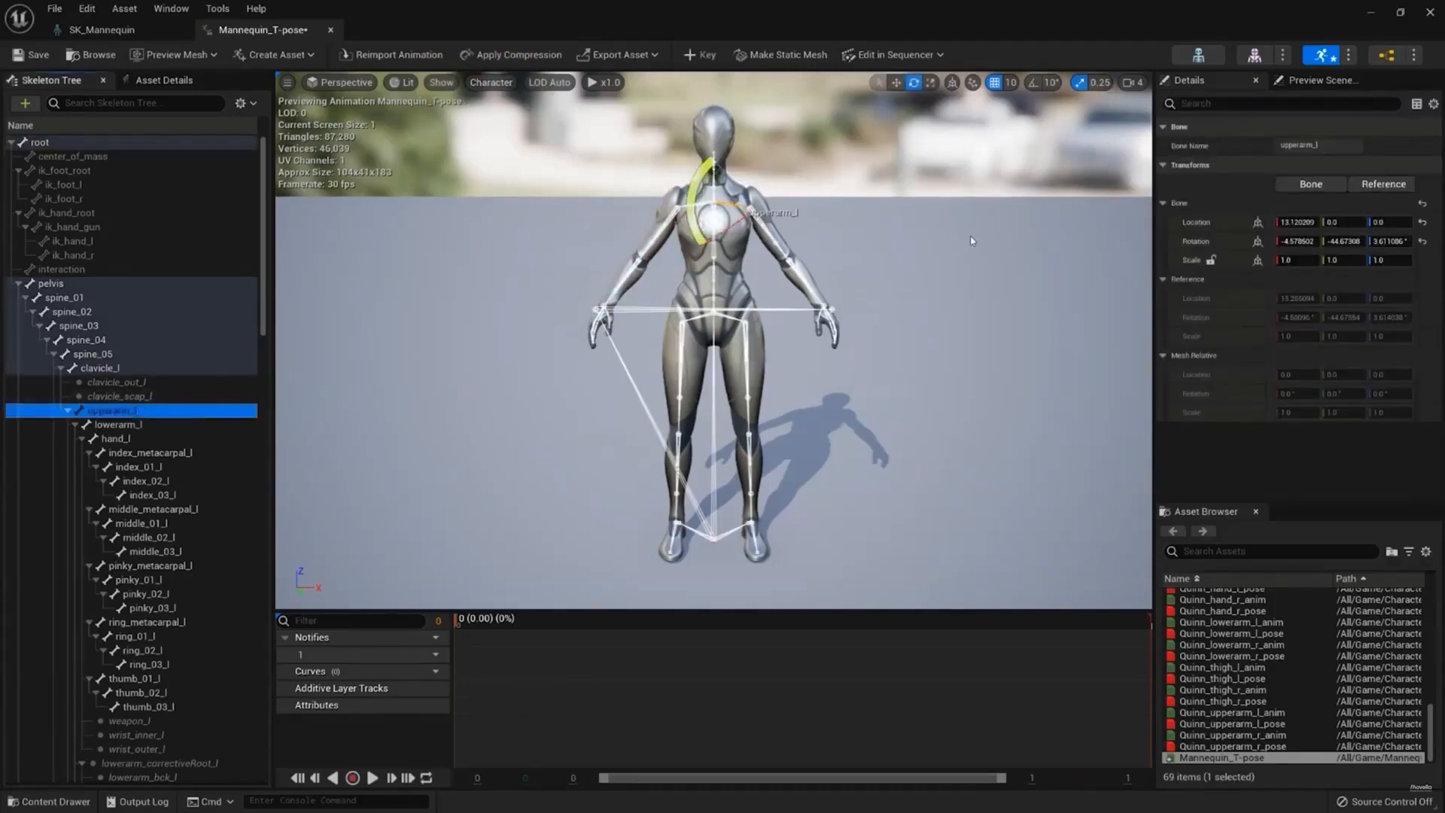
{"action": "left_click", "coordinate": [1257, 241]}
{"action": "left_click", "coordinate": [1288, 241]}
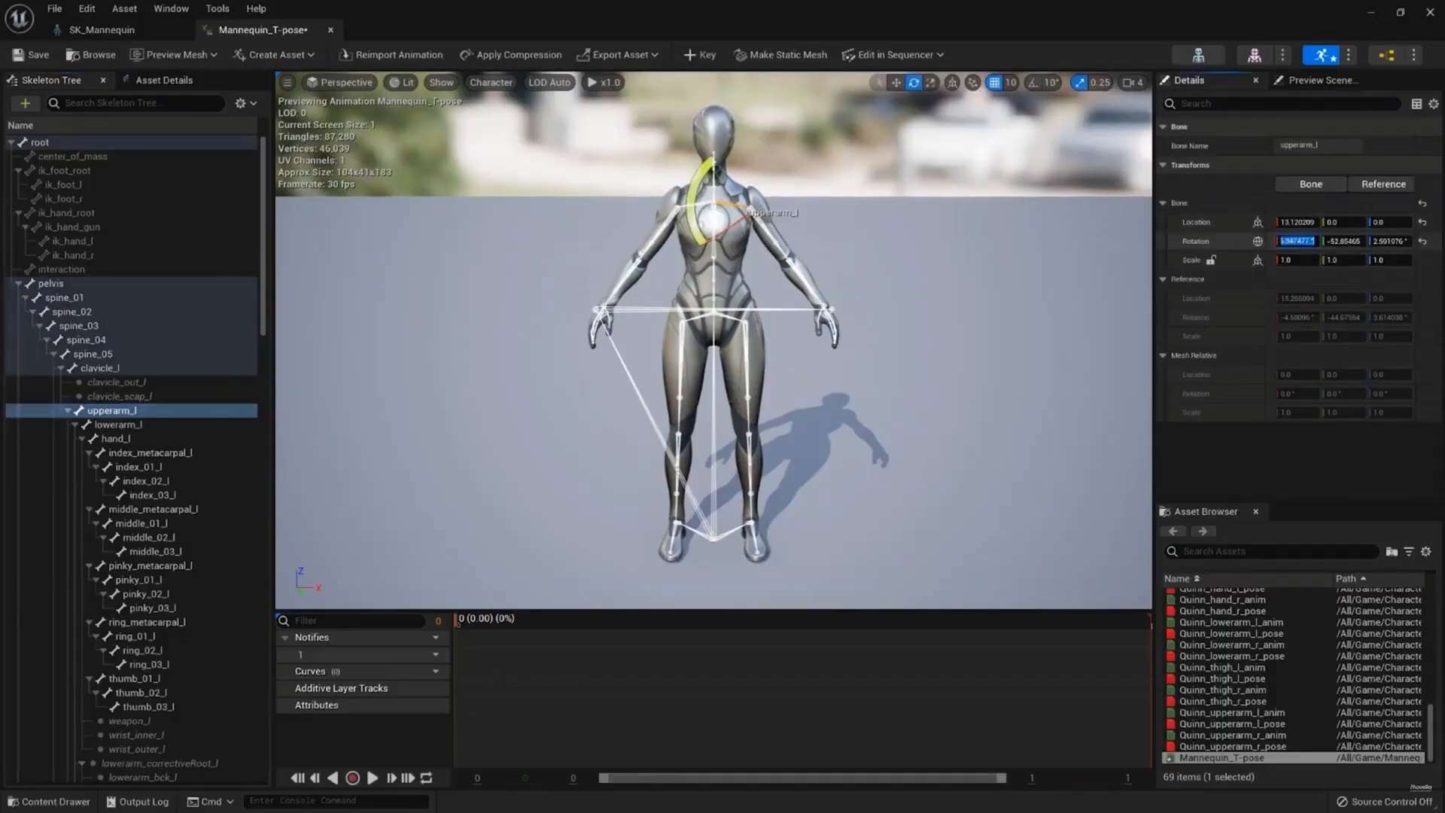
{"action": "type", "text": "0"}
{"action": "left_click", "coordinate": [1334, 242]}
{"action": "type", "text": "0"}
{"action": "left_click", "coordinate": [1369, 242]}
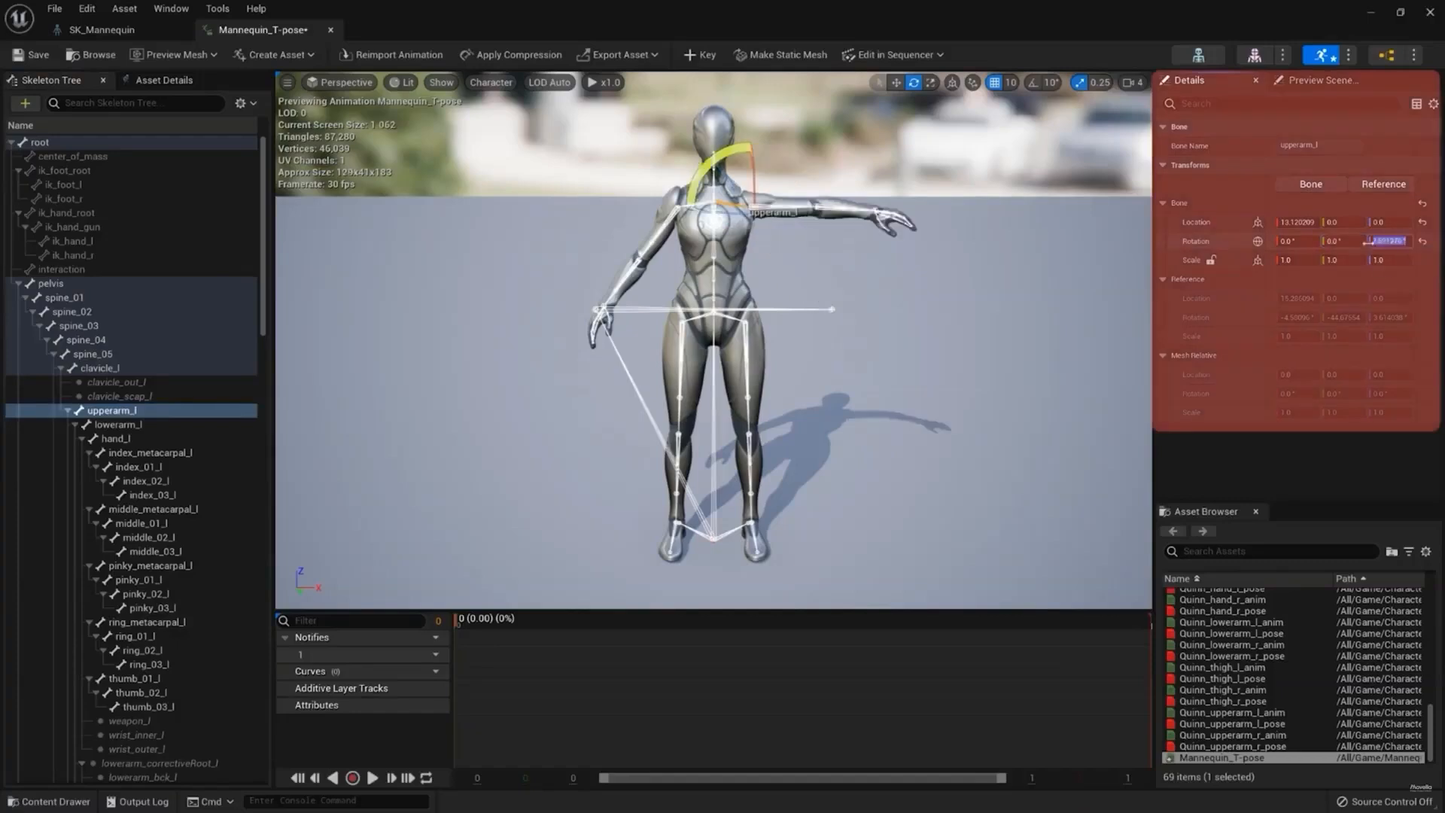
{"action": "type", "text": "0"}
{"action": "left_click", "coordinate": [1088, 241]}
Straighten the left forearm by setting the lowerarm_l bone's Z rotation to 0.
{"action": "left_click", "coordinate": [323, 84]}
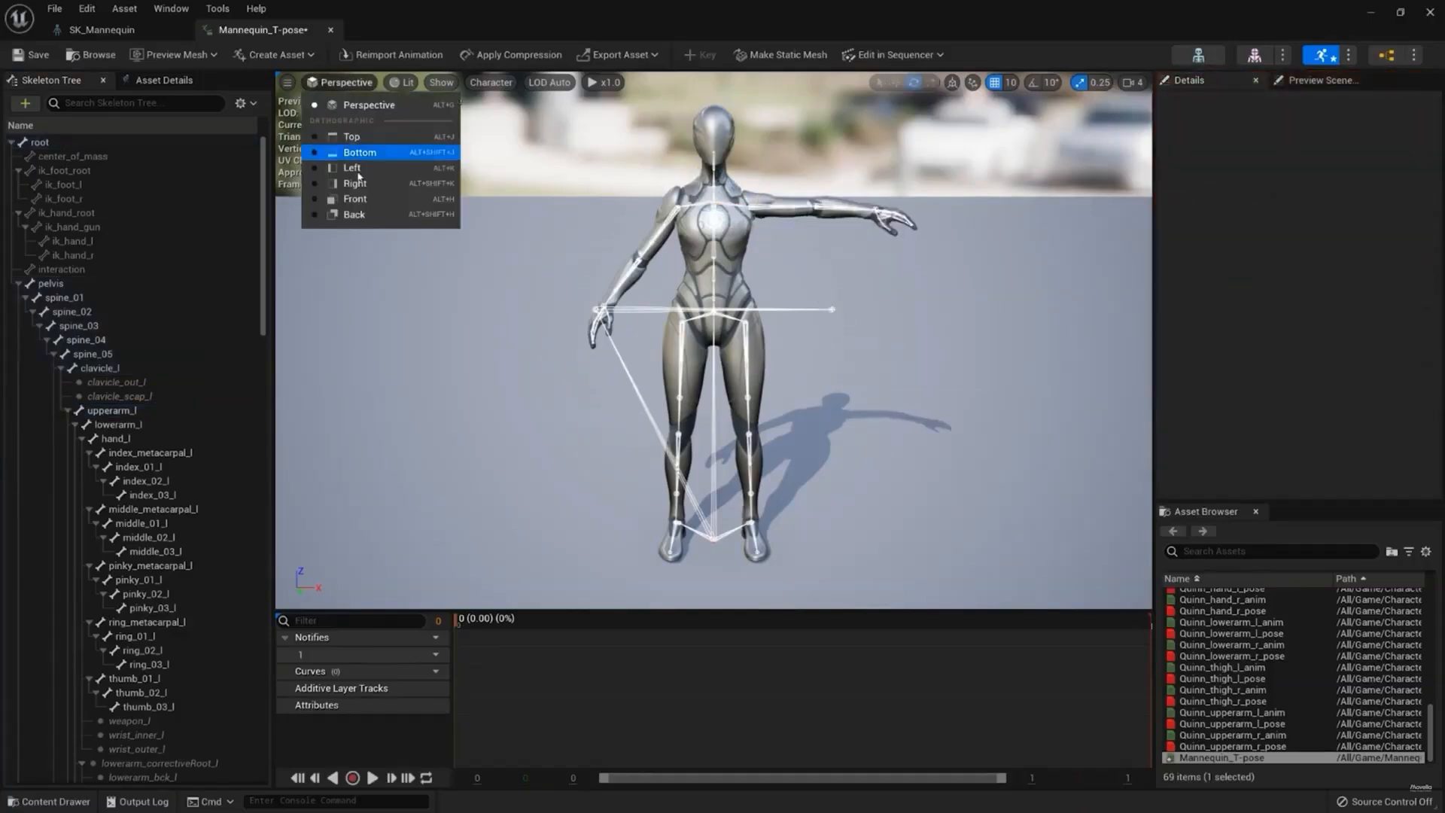
{"action": "left_click", "coordinate": [355, 183]}
{"action": "scroll", "coordinate": [426, 110], "scroll_direction": "up", "scroll_amount": 5}
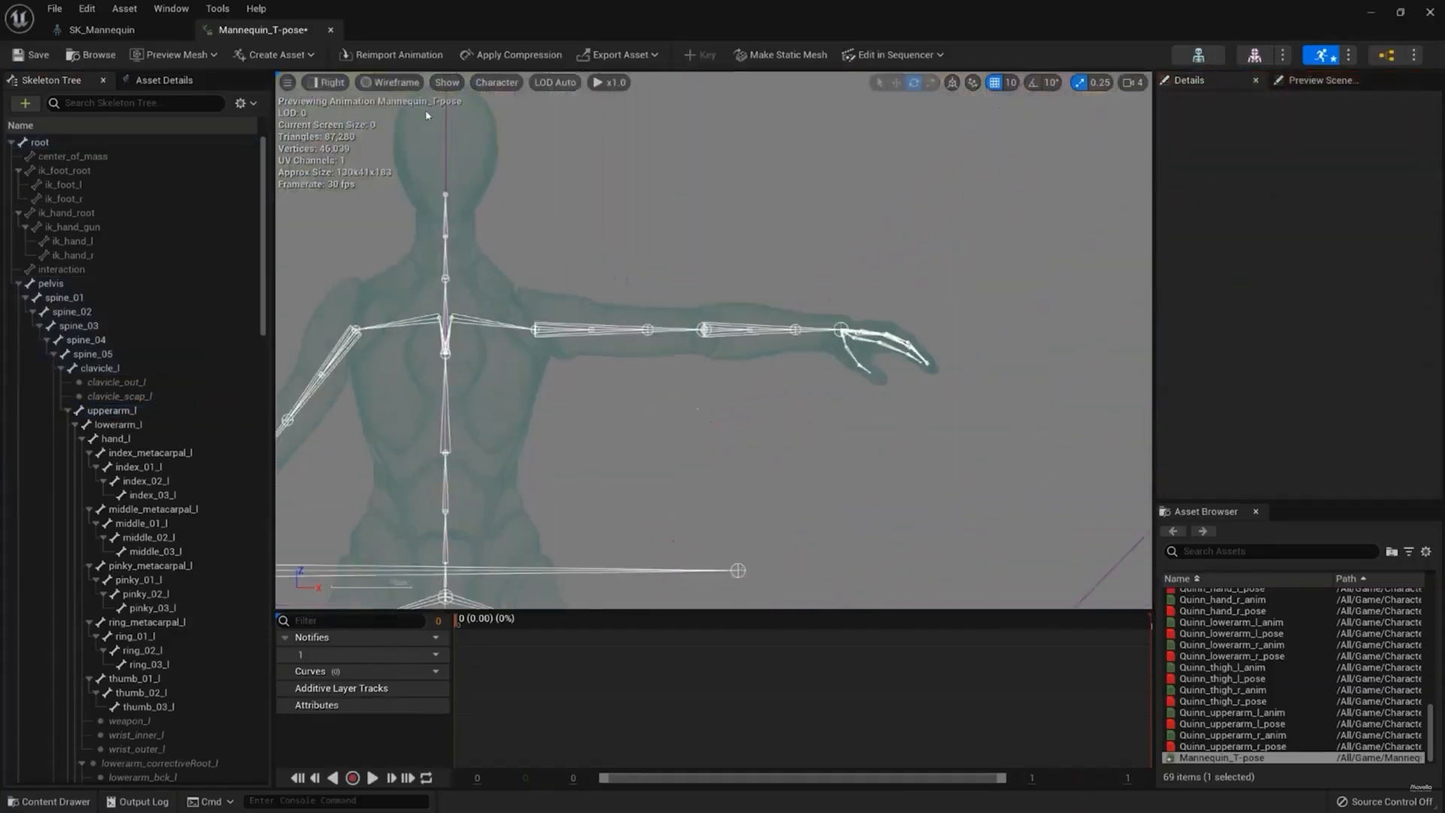
{"action": "left_click", "coordinate": [325, 82]}
{"action": "left_click", "coordinate": [350, 136]}
{"action": "scroll", "coordinate": [678, 339], "scroll_direction": "up", "scroll_amount": 5}
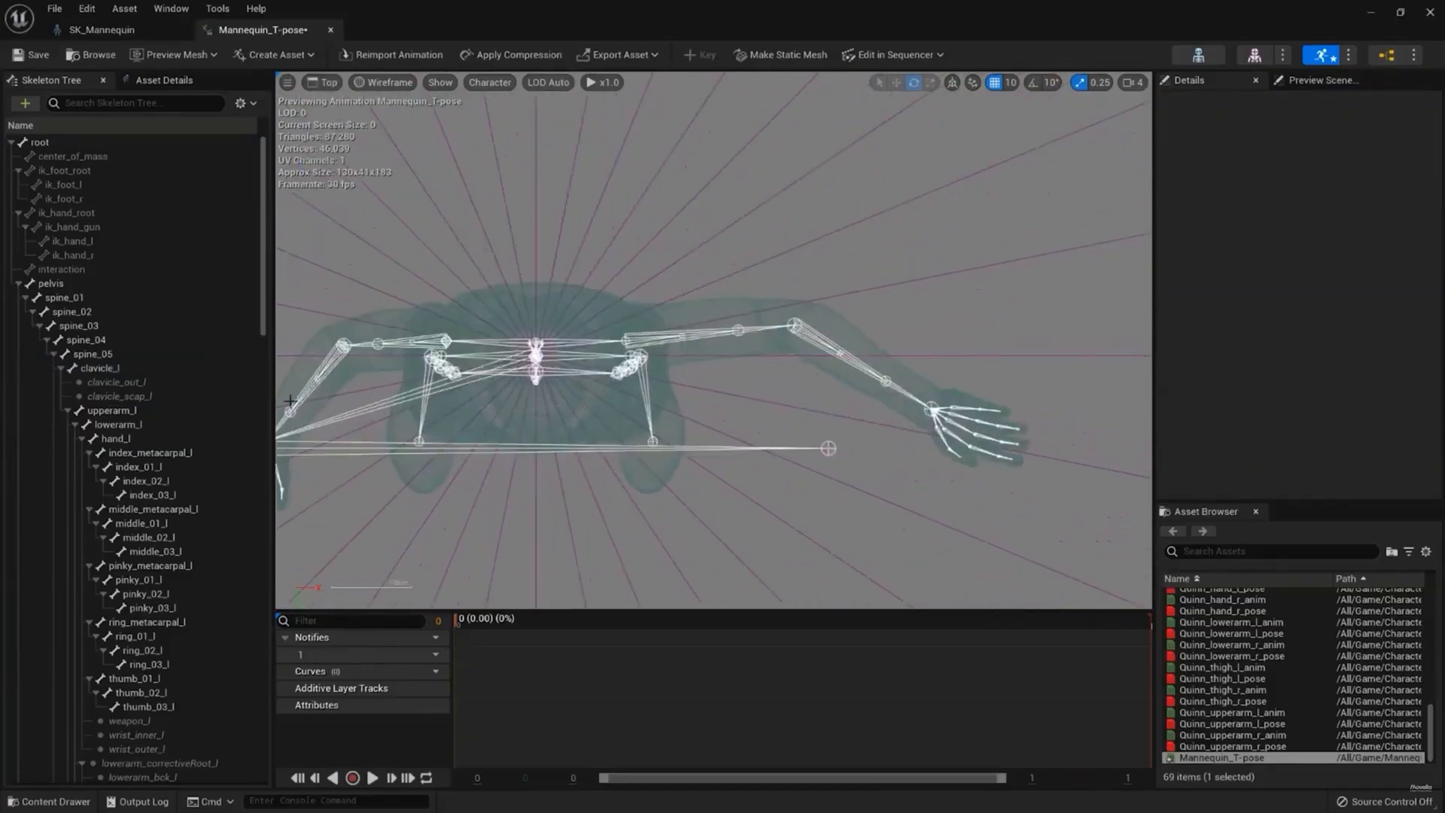
{"action": "left_click", "coordinate": [180, 411]}
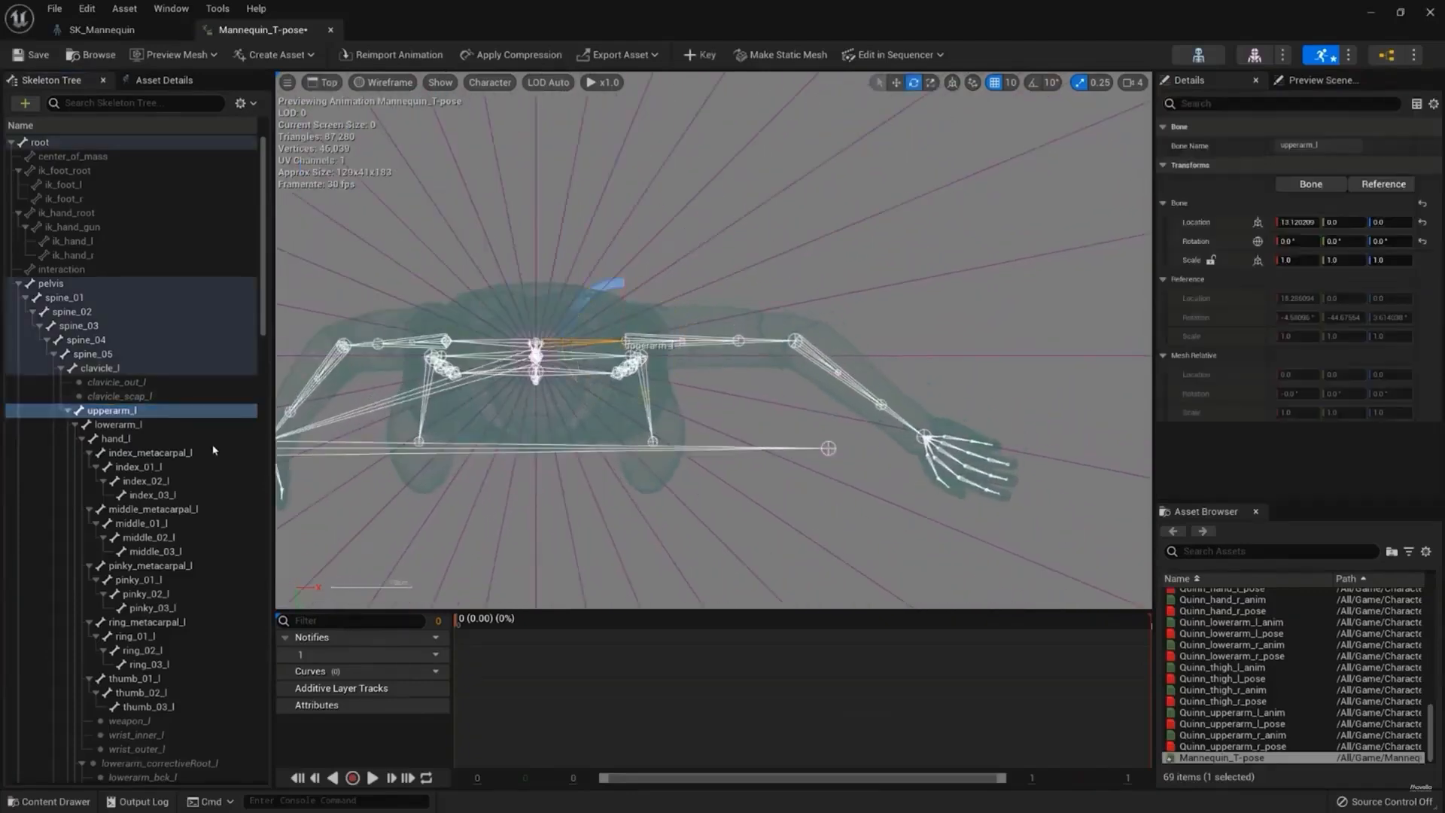
{"action": "left_click", "coordinate": [199, 426]}
{"action": "left_click", "coordinate": [1388, 241]}
{"action": "type", "text": "0"}
{"action": "key", "text": "Return"}
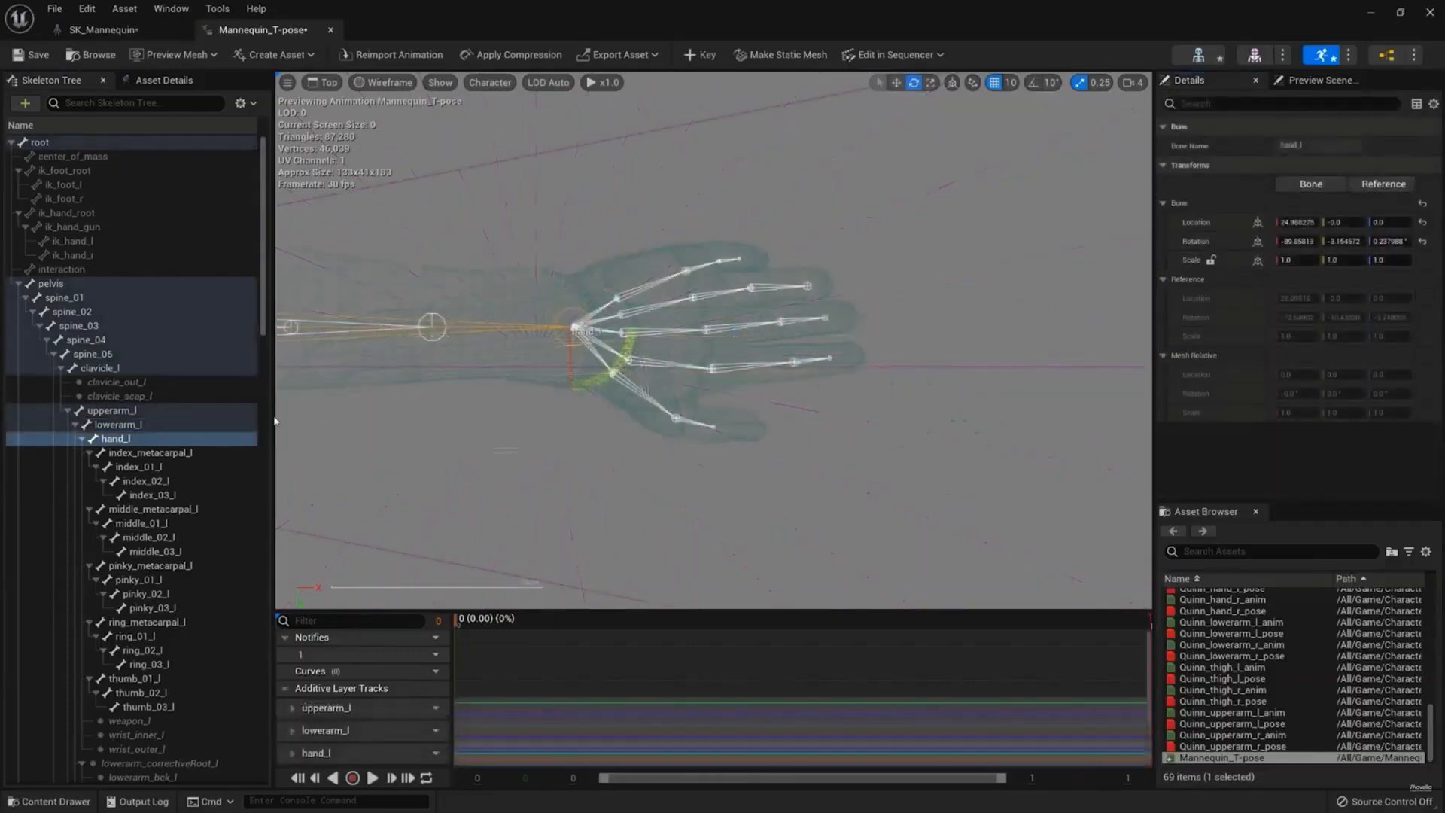
Select the index_metacarpal_l bone and open its X rotation value for editing.
{"action": "left_click", "coordinate": [166, 453]}
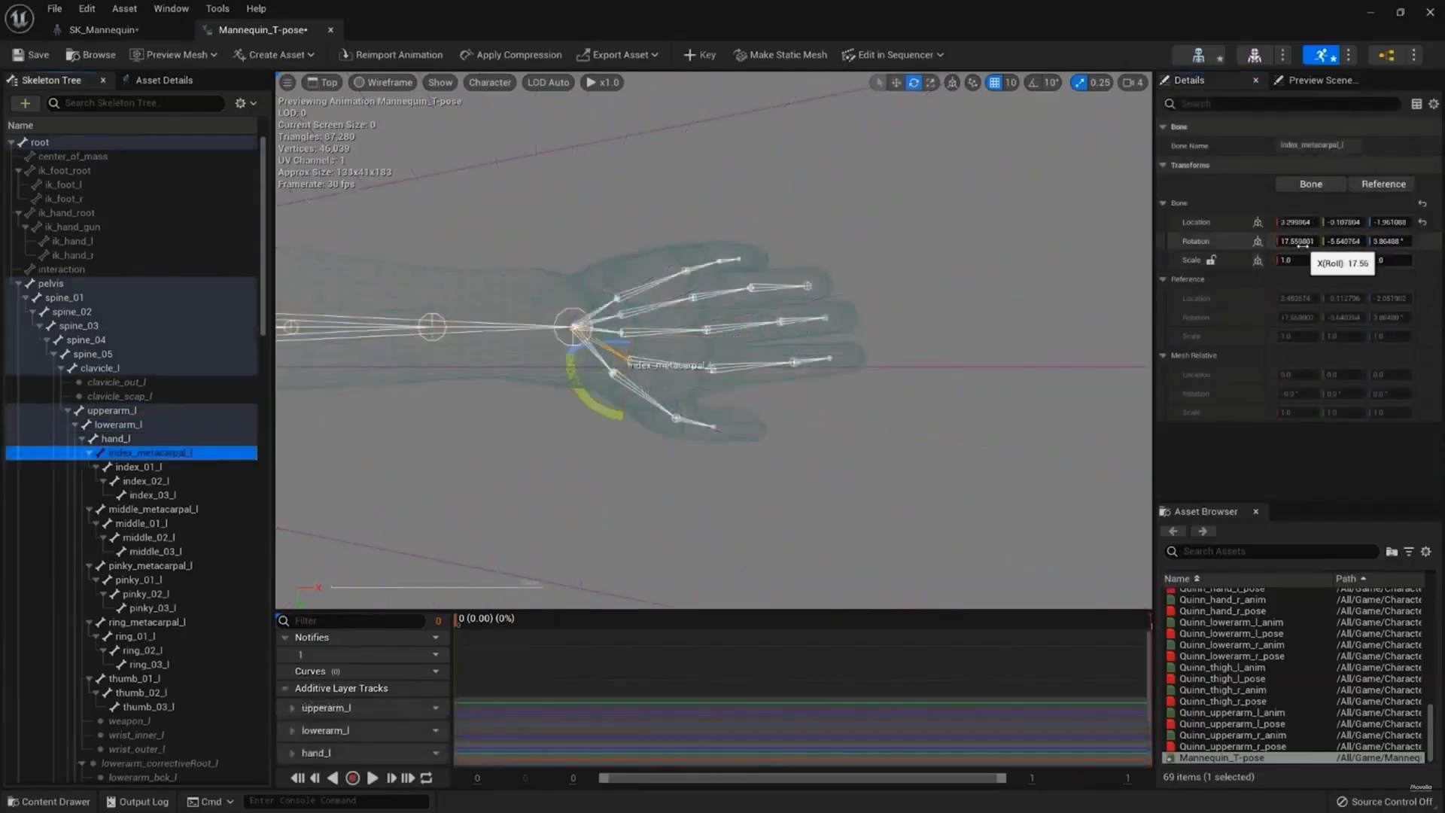
{"action": "left_click", "coordinate": [1297, 242]}
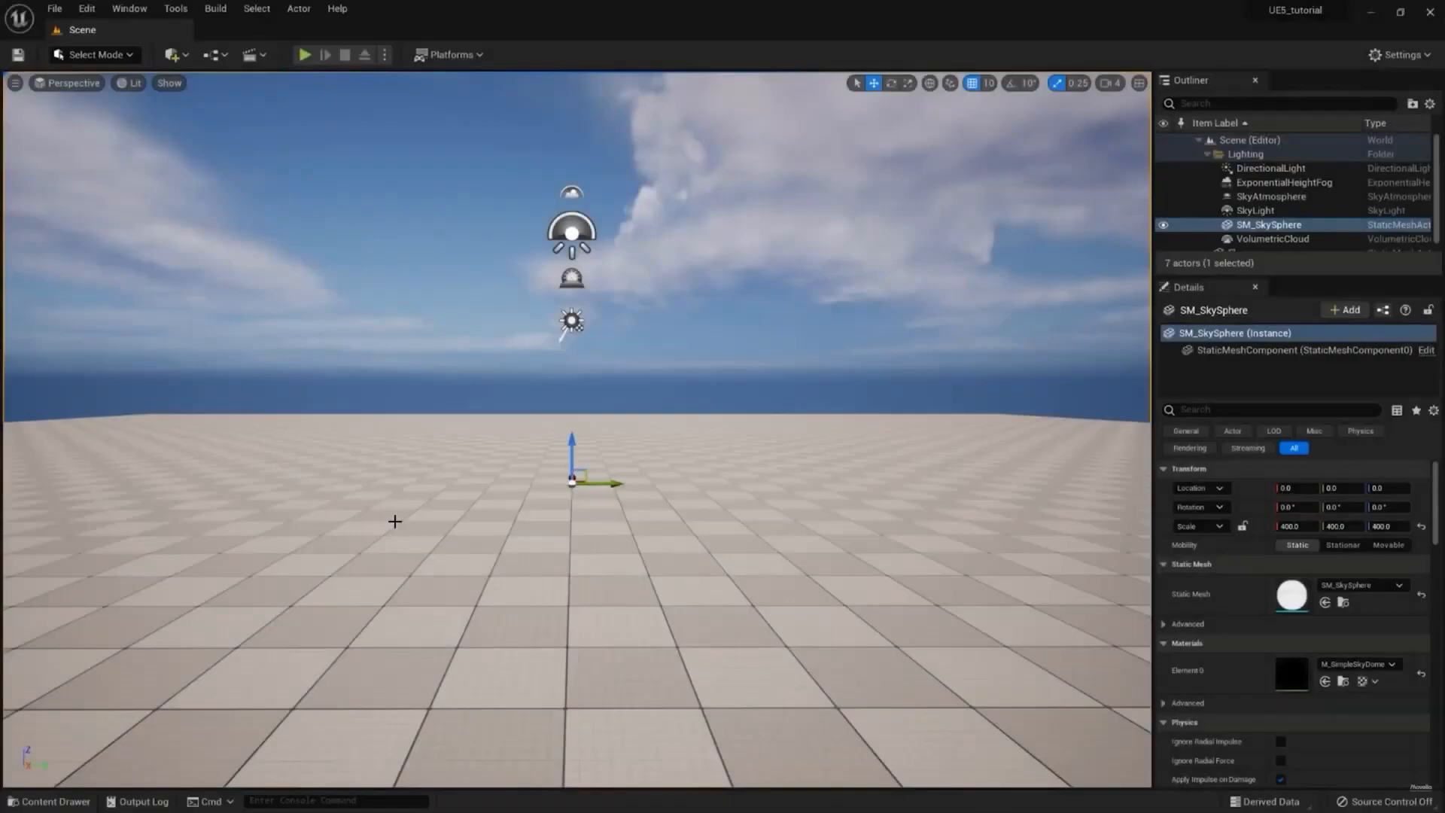
Create an Xsens remap asset from the SK_Mannequin skeleton and save it as Mannequin_Remap in the Content folder.
{"action": "left_click", "coordinate": [50, 801]}
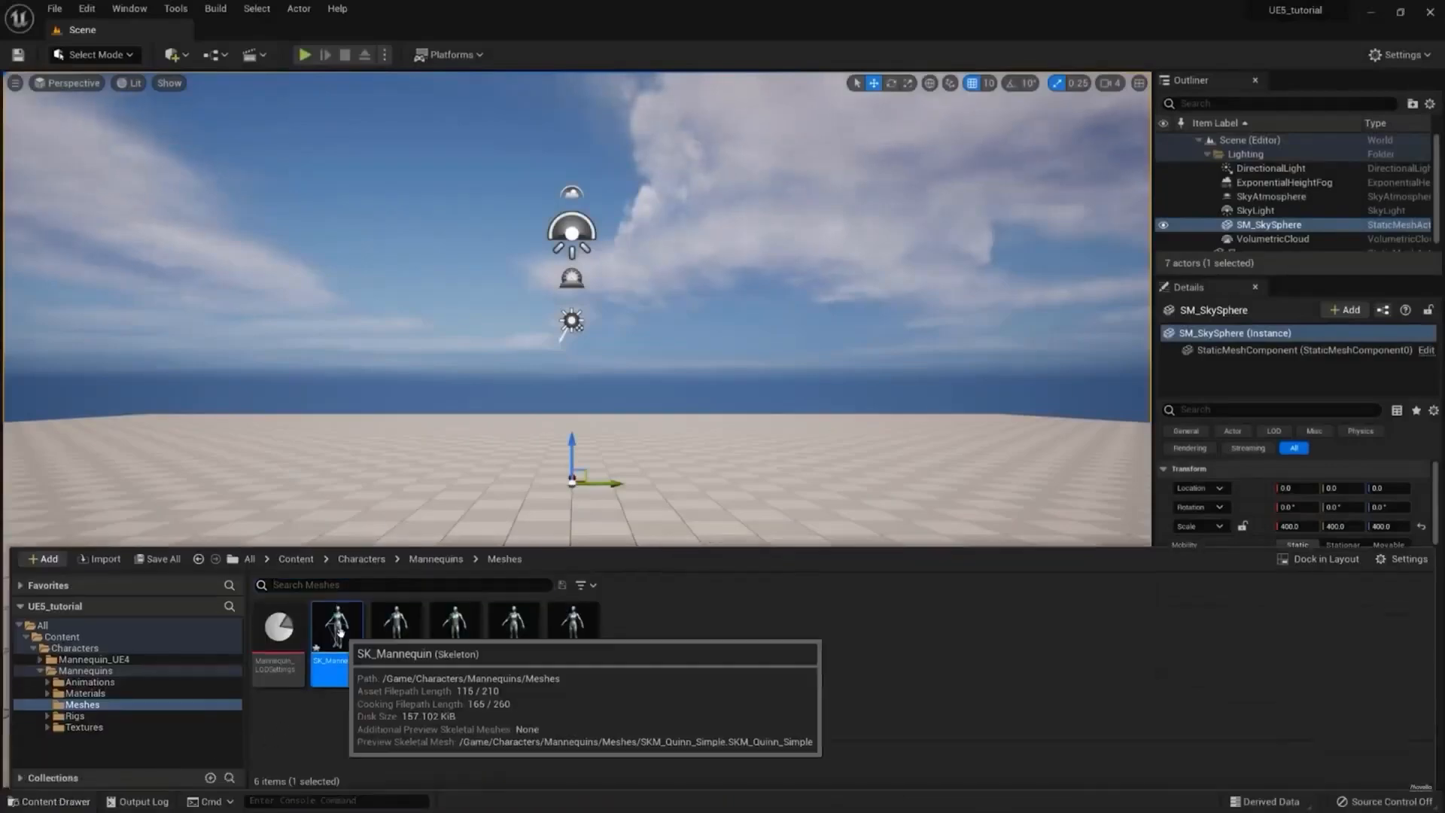
{"action": "right_click", "coordinate": [340, 632]}
{"action": "mouse_move", "coordinate": [526, 296]}
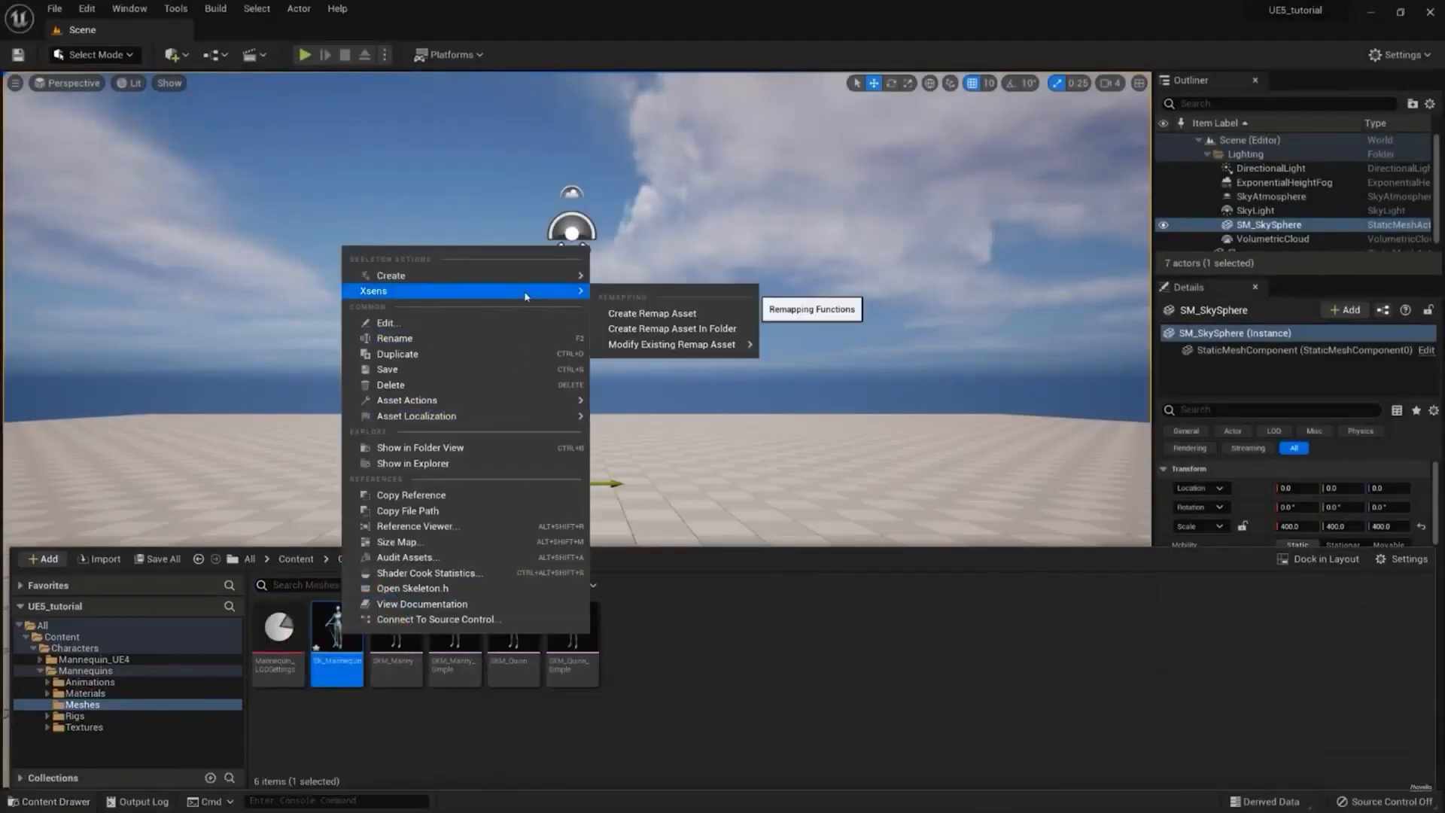
{"action": "left_click", "coordinate": [674, 328]}
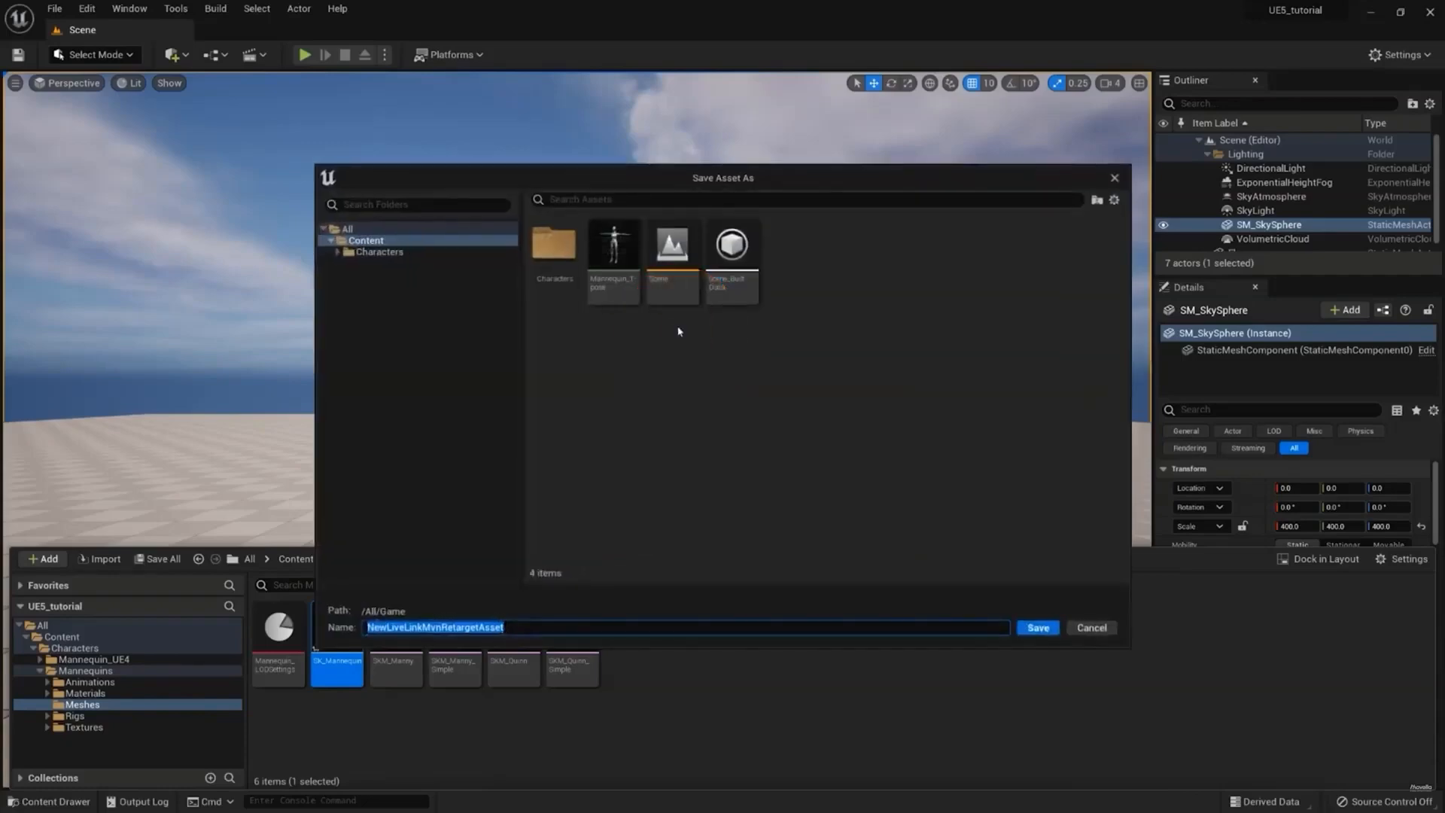
{"action": "left_click", "coordinate": [366, 240]}
{"action": "left_click", "coordinate": [508, 623]}
{"action": "type", "text": "Manneq"}
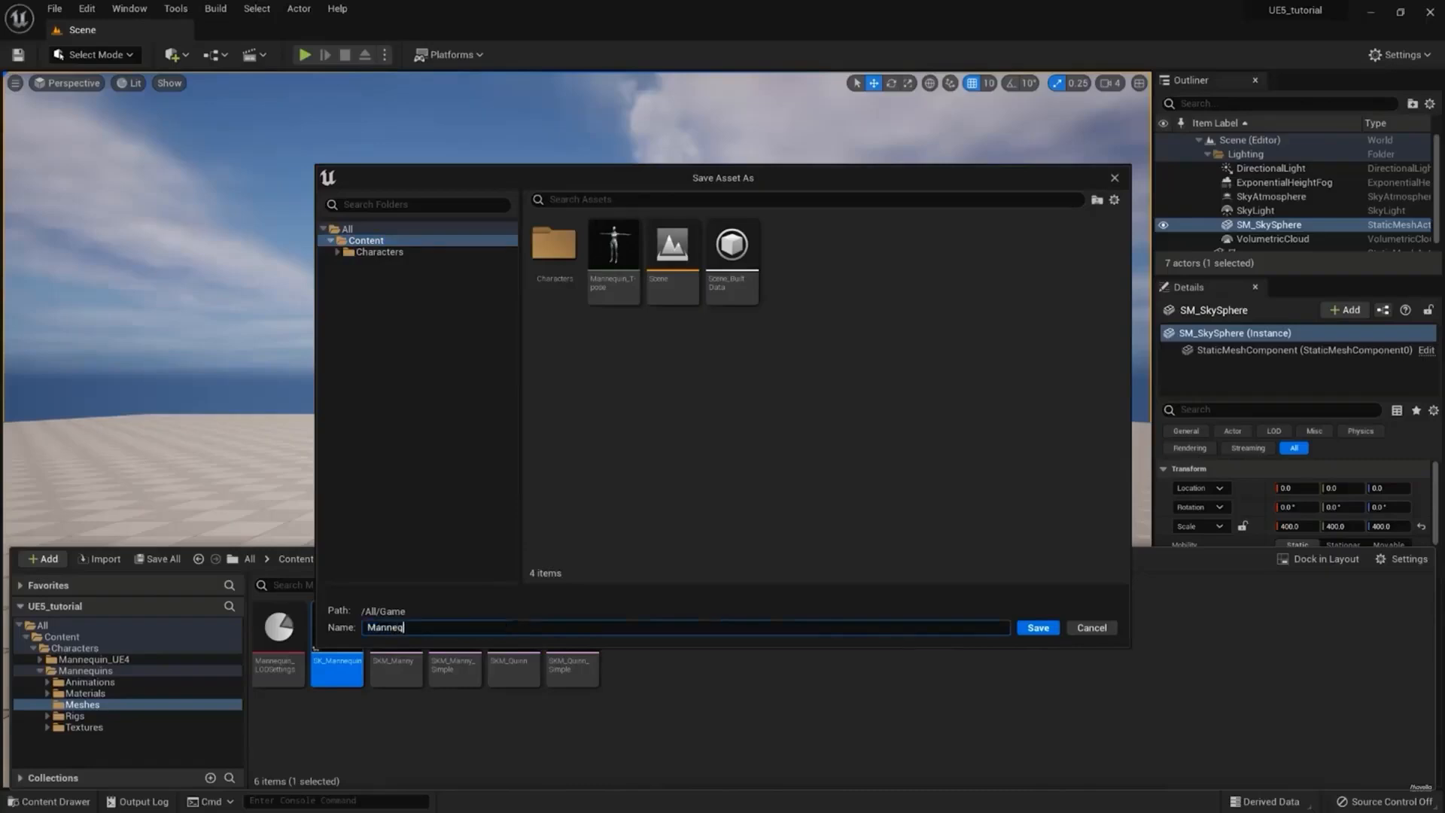
{"action": "type", "text": "uin_Remap"}
{"action": "left_click", "coordinate": [1035, 624]}
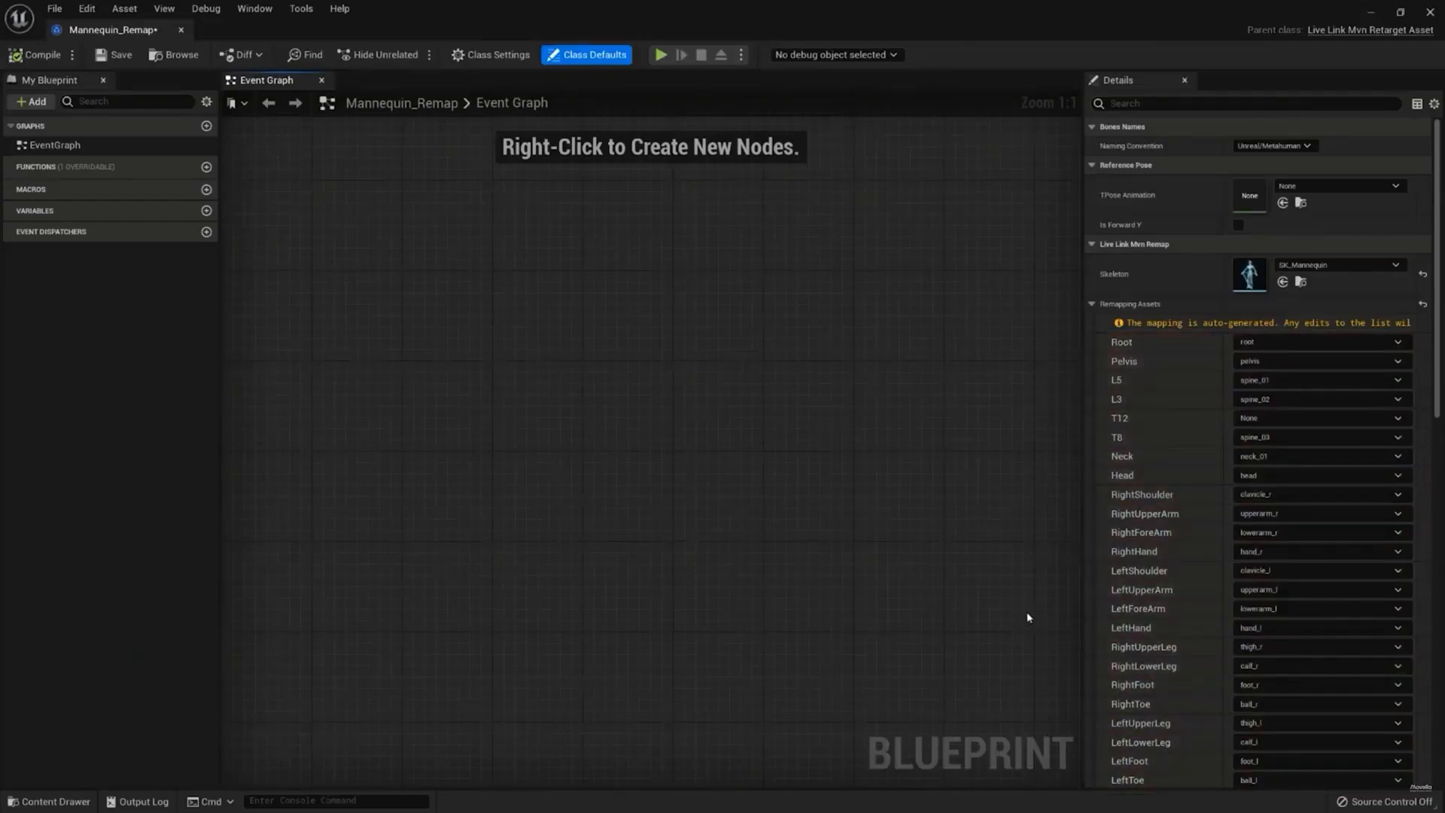
Set the bone naming convention of the Mannequin_Remap asset to Manual.
{"action": "left_click", "coordinate": [1307, 146]}
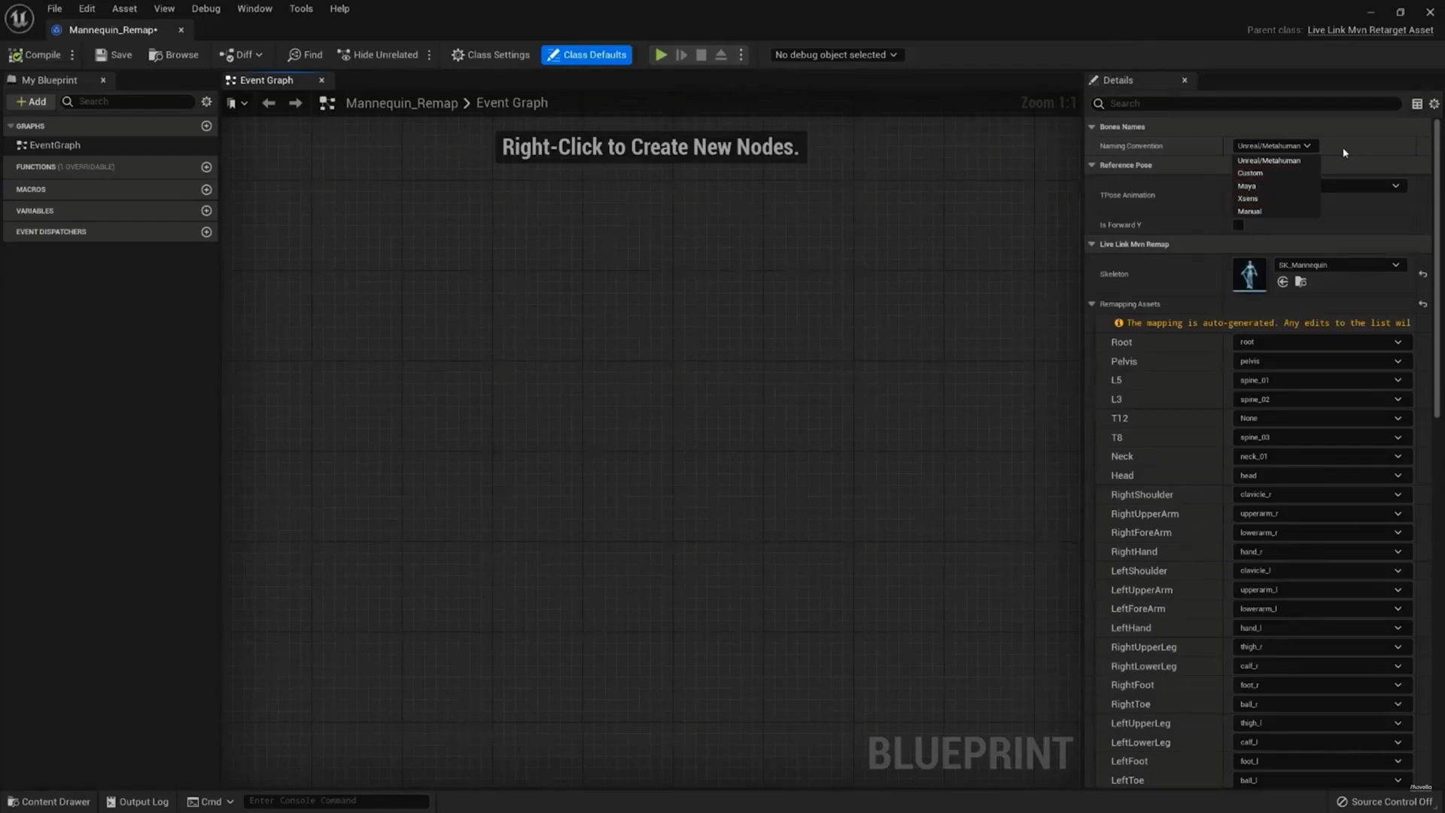
{"action": "left_click", "coordinate": [1250, 210]}
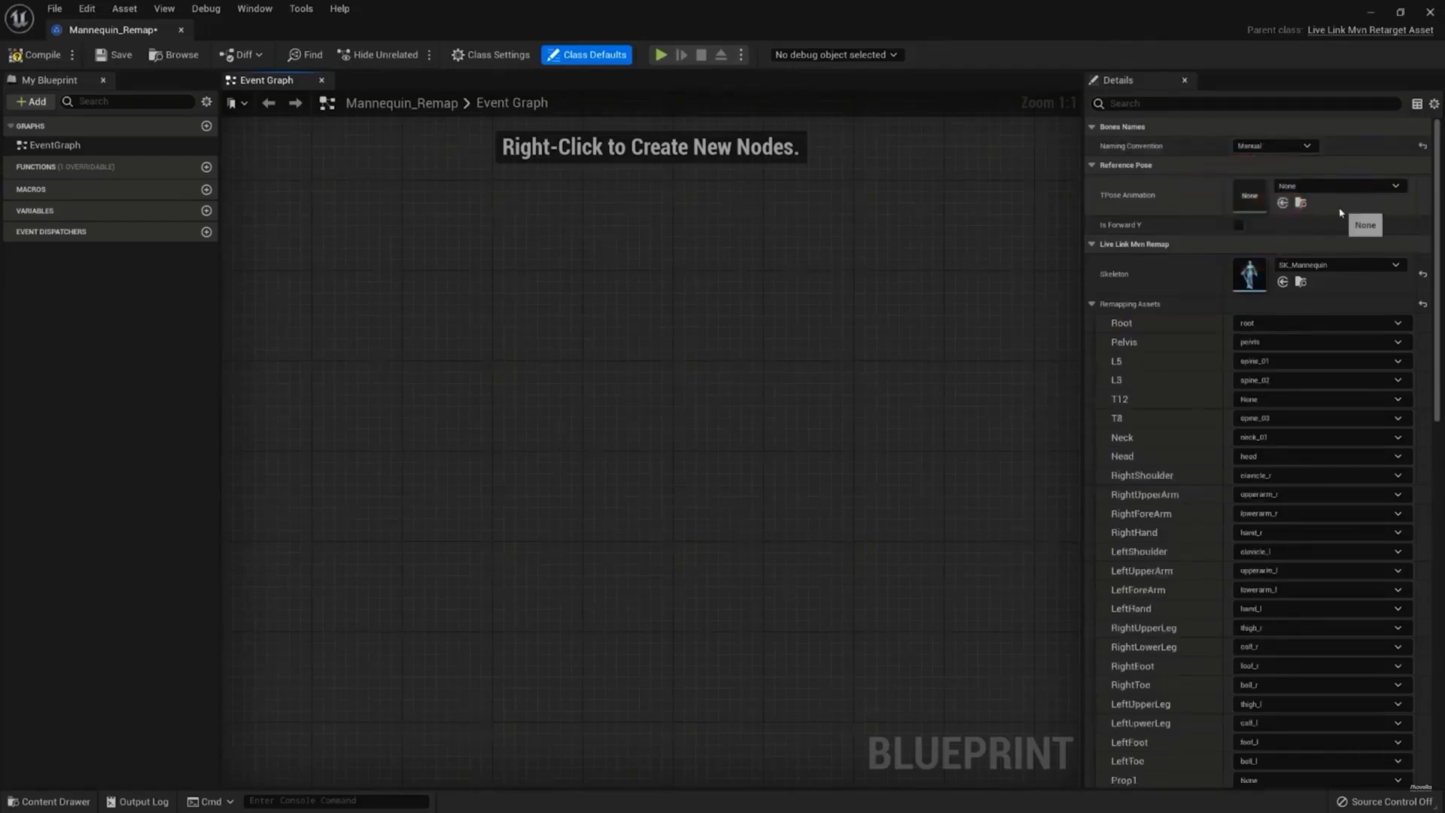
{"action": "left_click", "coordinate": [1261, 146]}
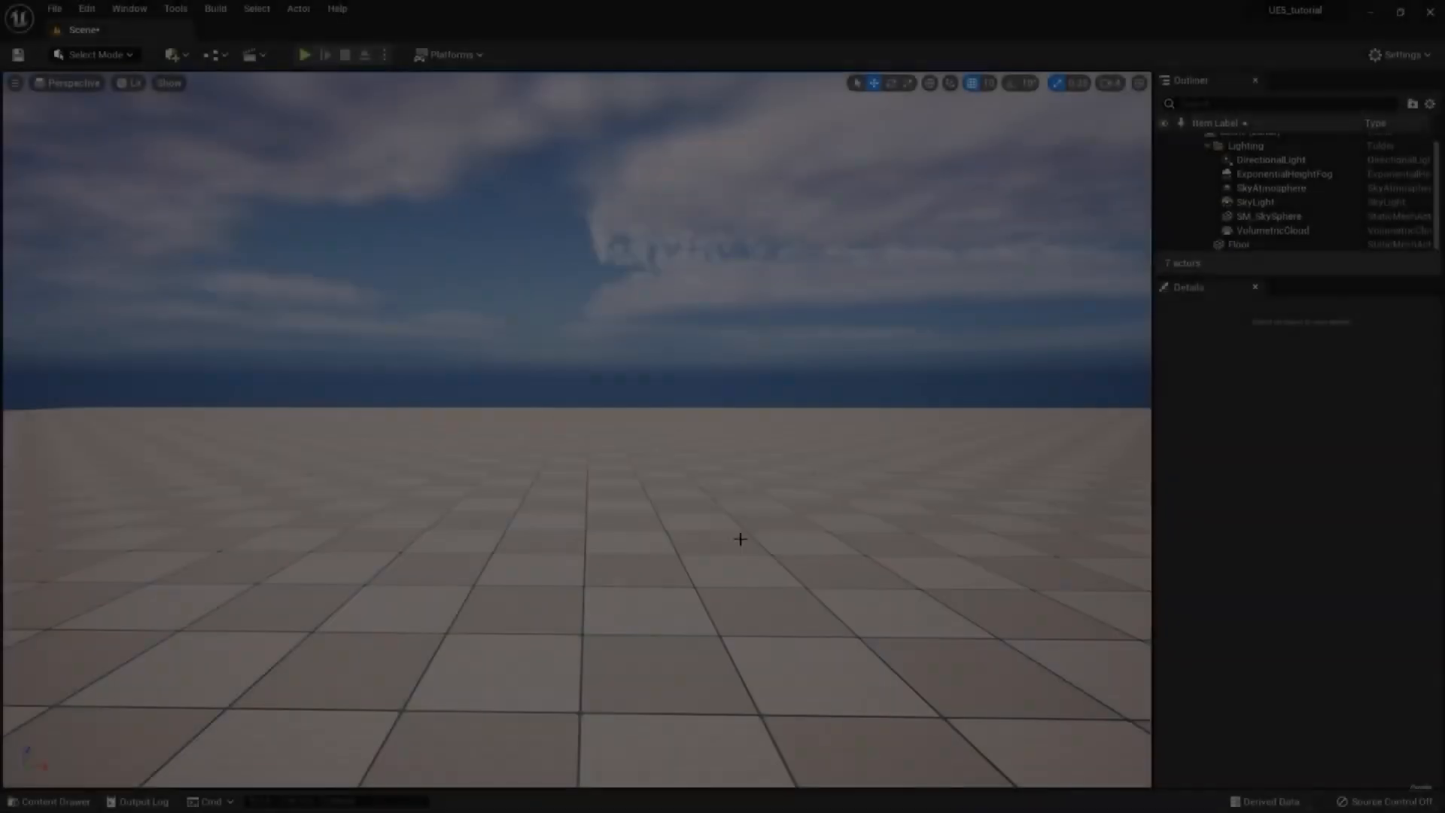
Create an Animation Blueprint for the SK_Mannequin skeleton in the Content folder and name it Mannequin_LiveLink.
{"action": "left_click", "coordinate": [51, 801]}
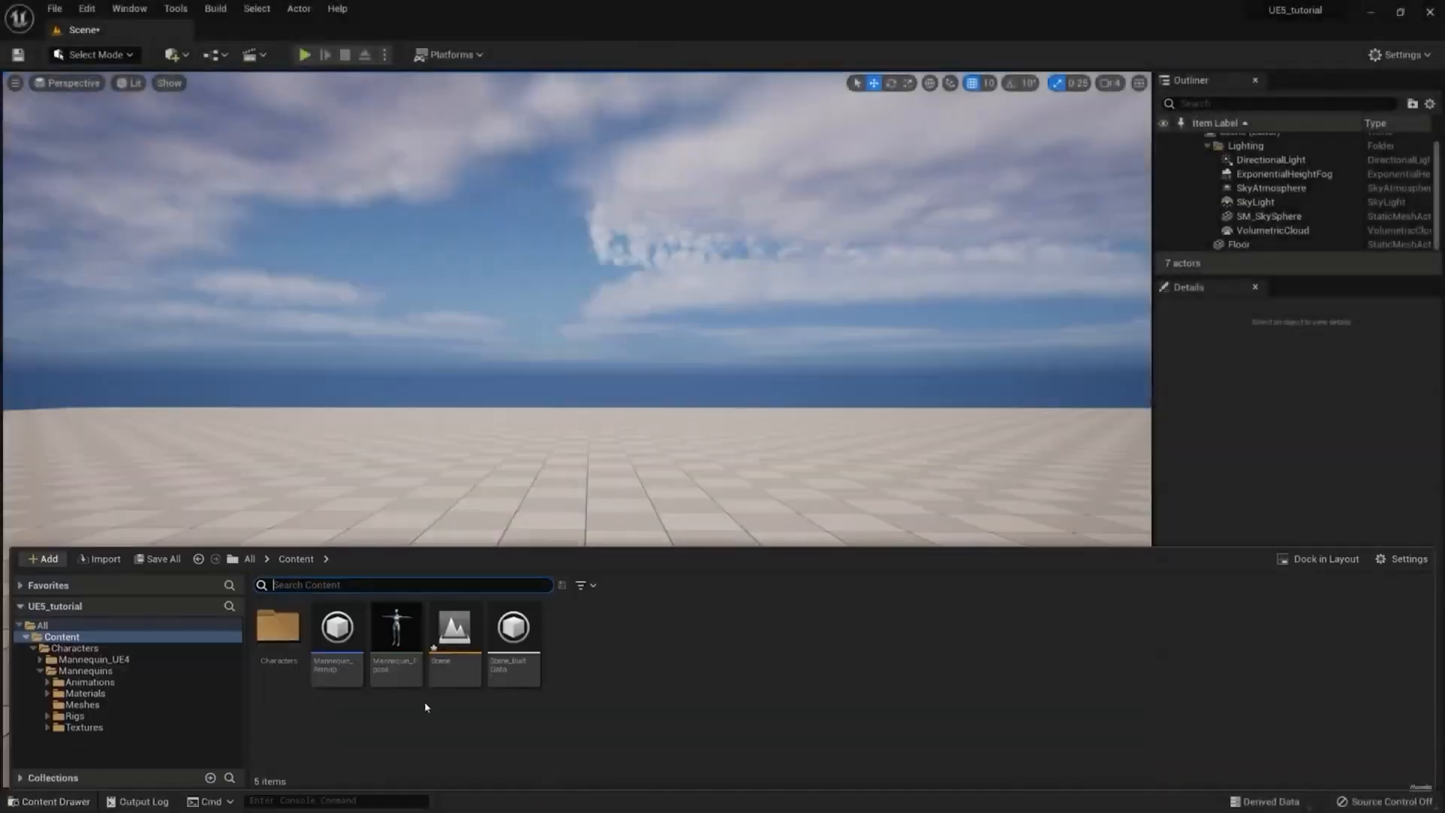
{"action": "right_click", "coordinate": [661, 675]}
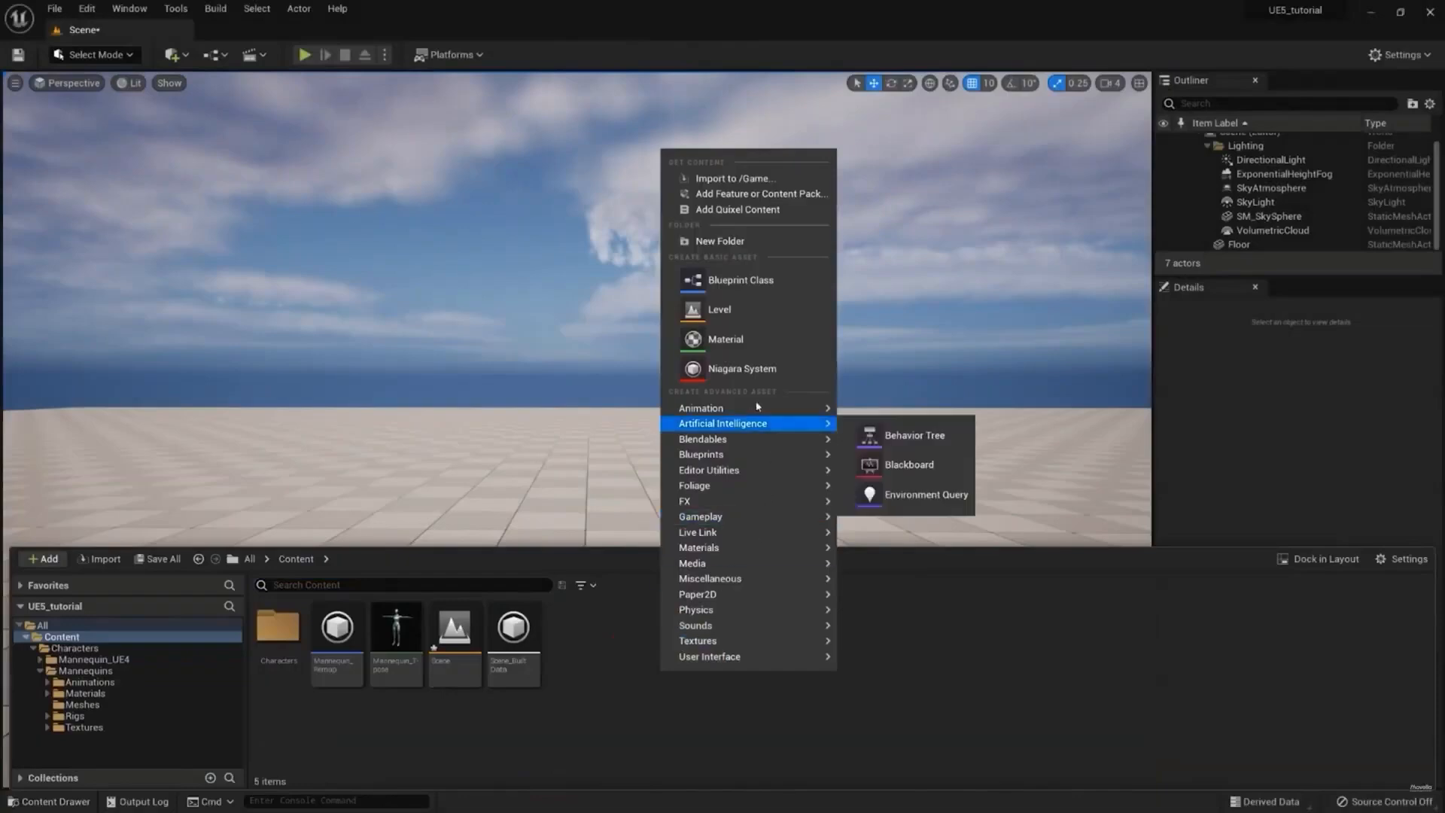
{"action": "mouse_move", "coordinate": [753, 407]}
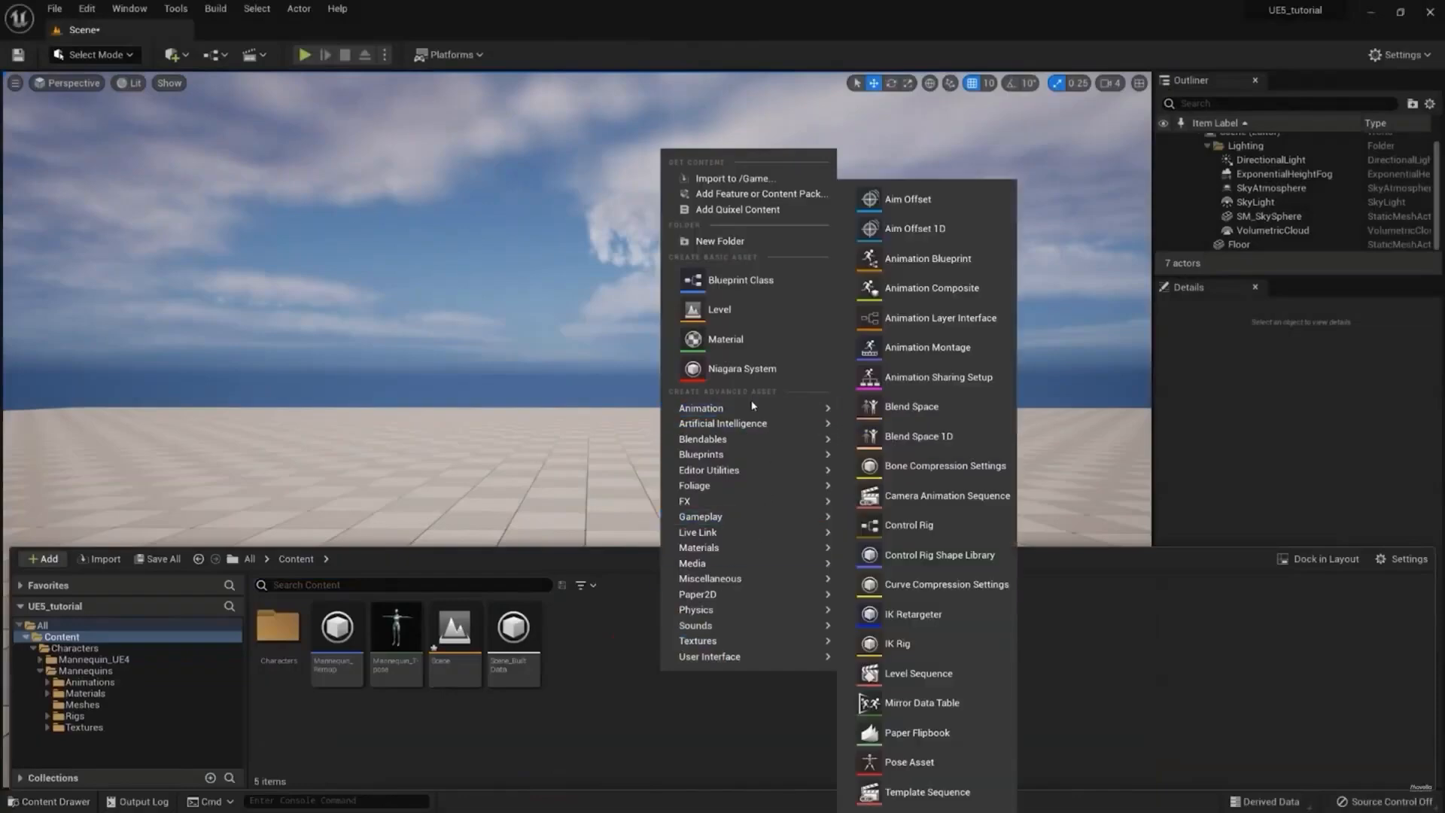
{"action": "left_click", "coordinate": [946, 265]}
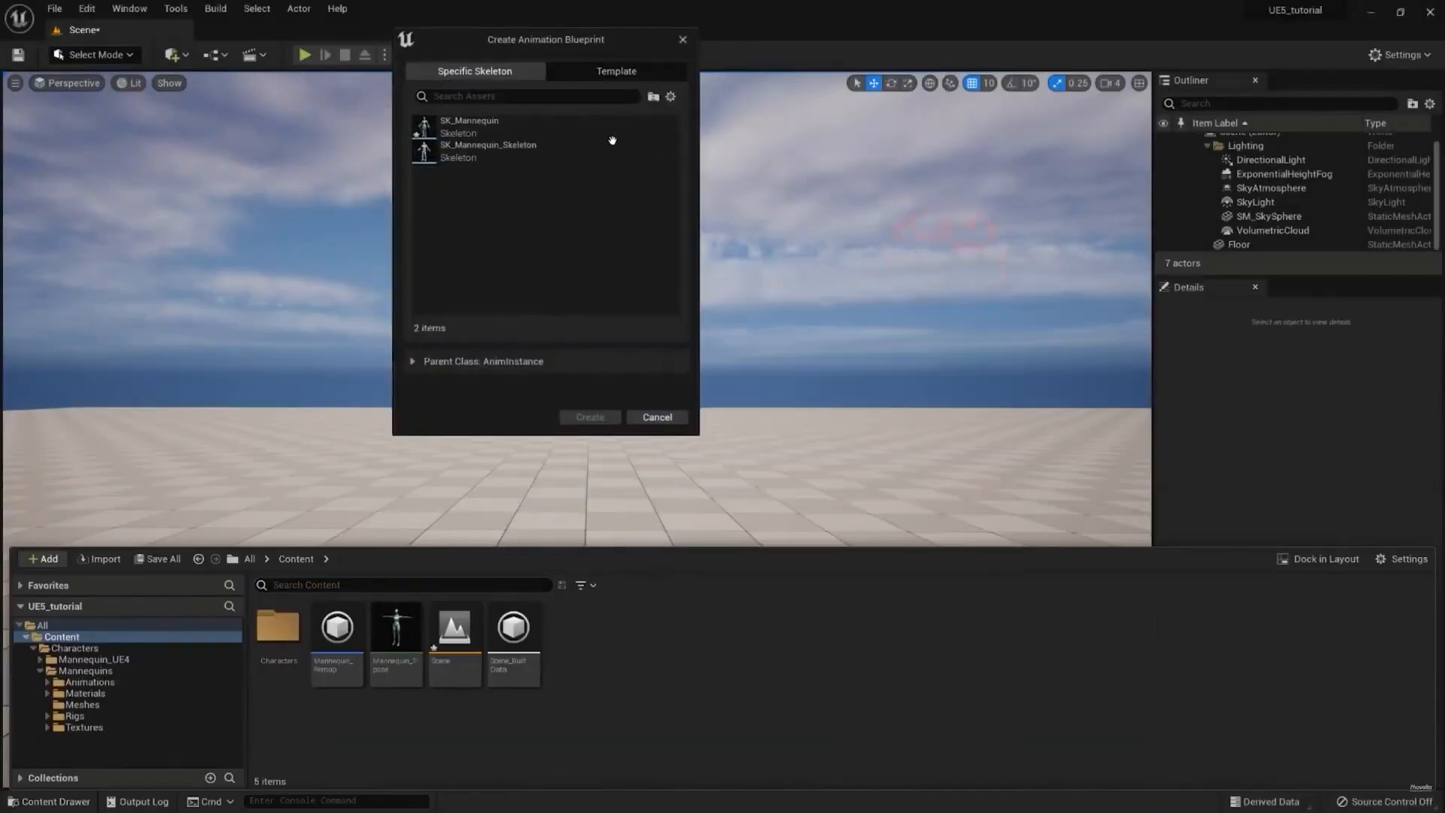
{"action": "left_click", "coordinate": [508, 125]}
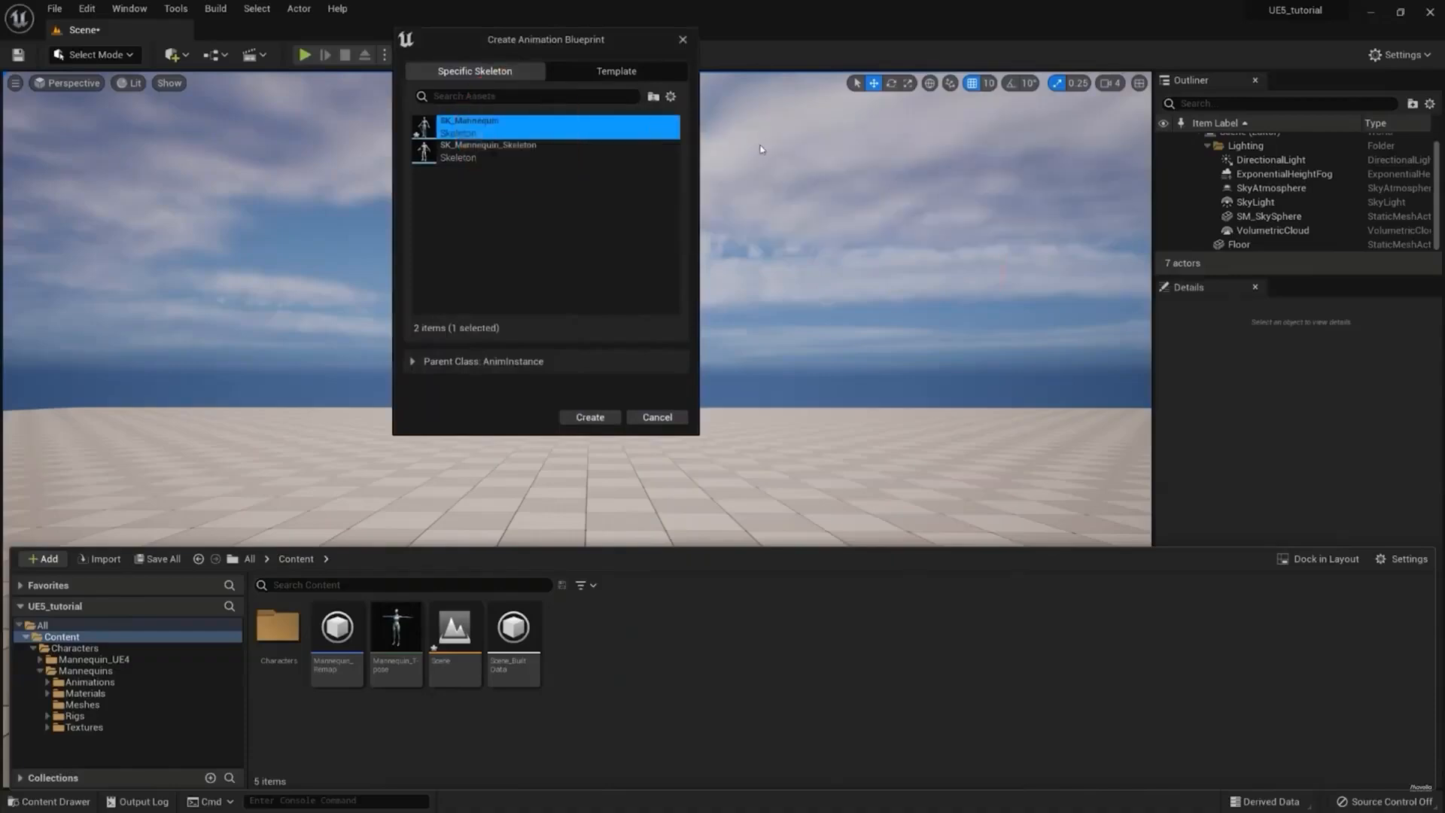
{"action": "left_click", "coordinate": [587, 415]}
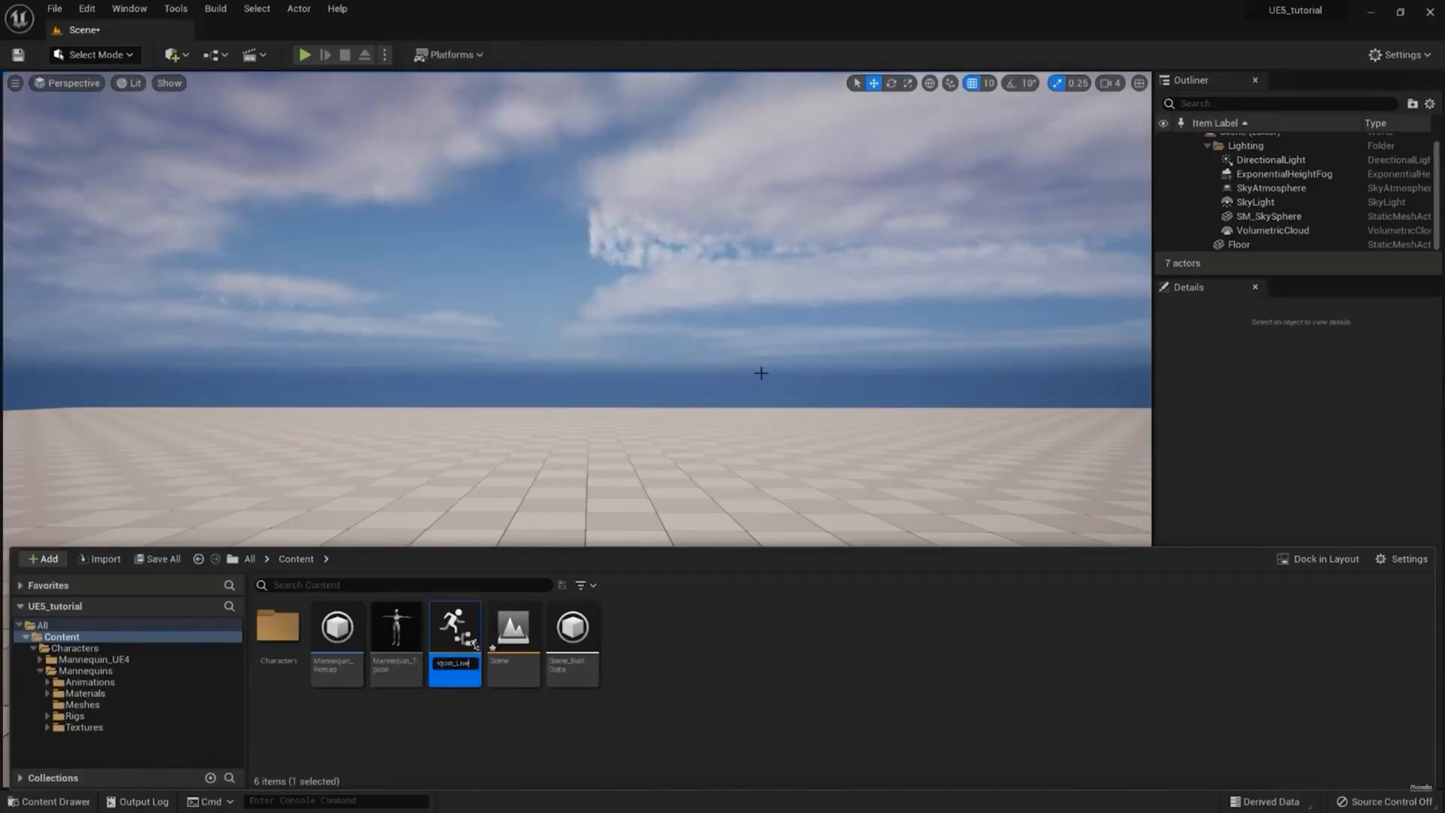
{"action": "key", "text": "Return"}
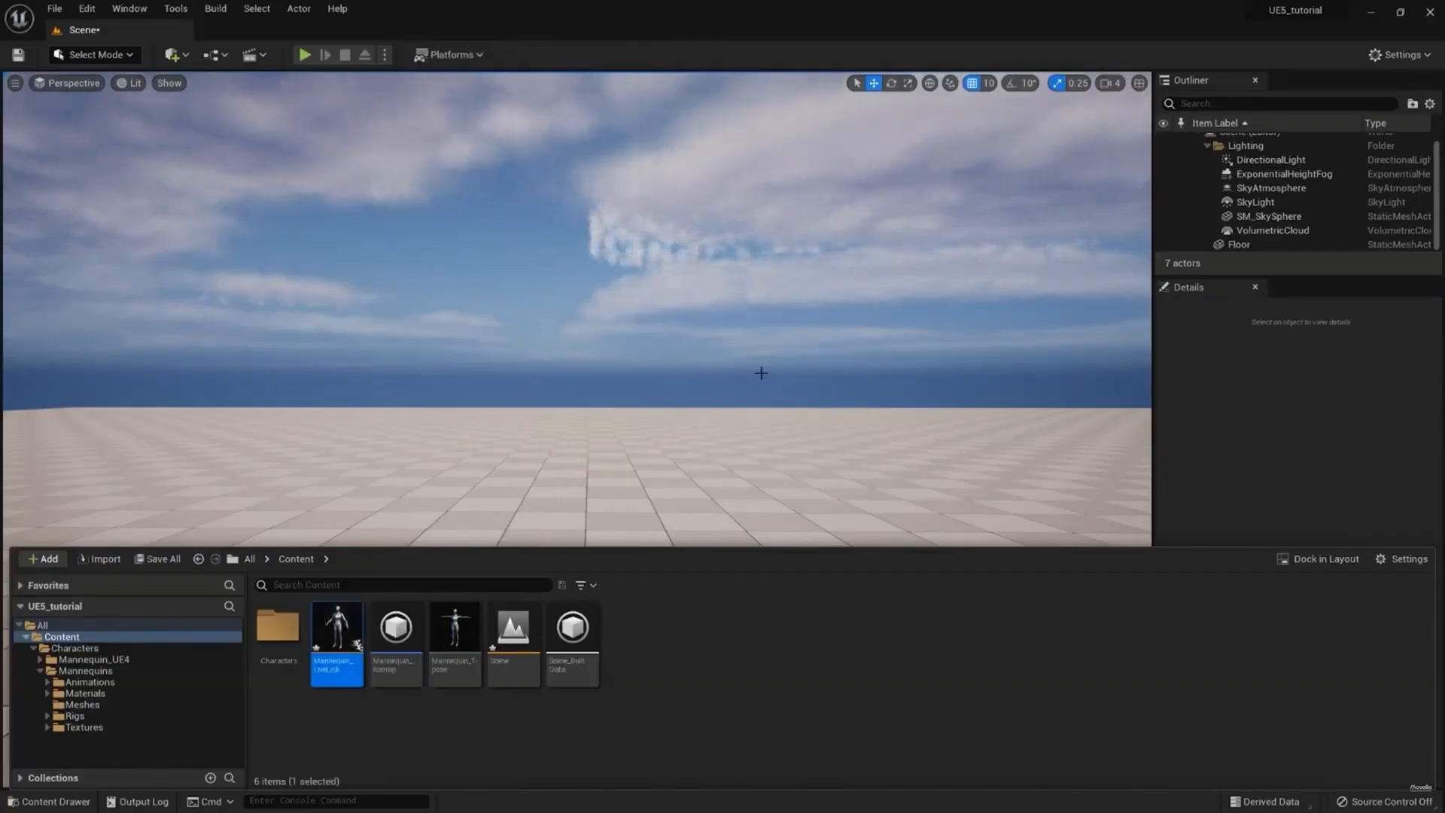
Open the Mannequin_LiveLink blueprint and add a Live Link Pose node connected to the Output Pose's Result input.
{"action": "double_click", "coordinate": [352, 616]}
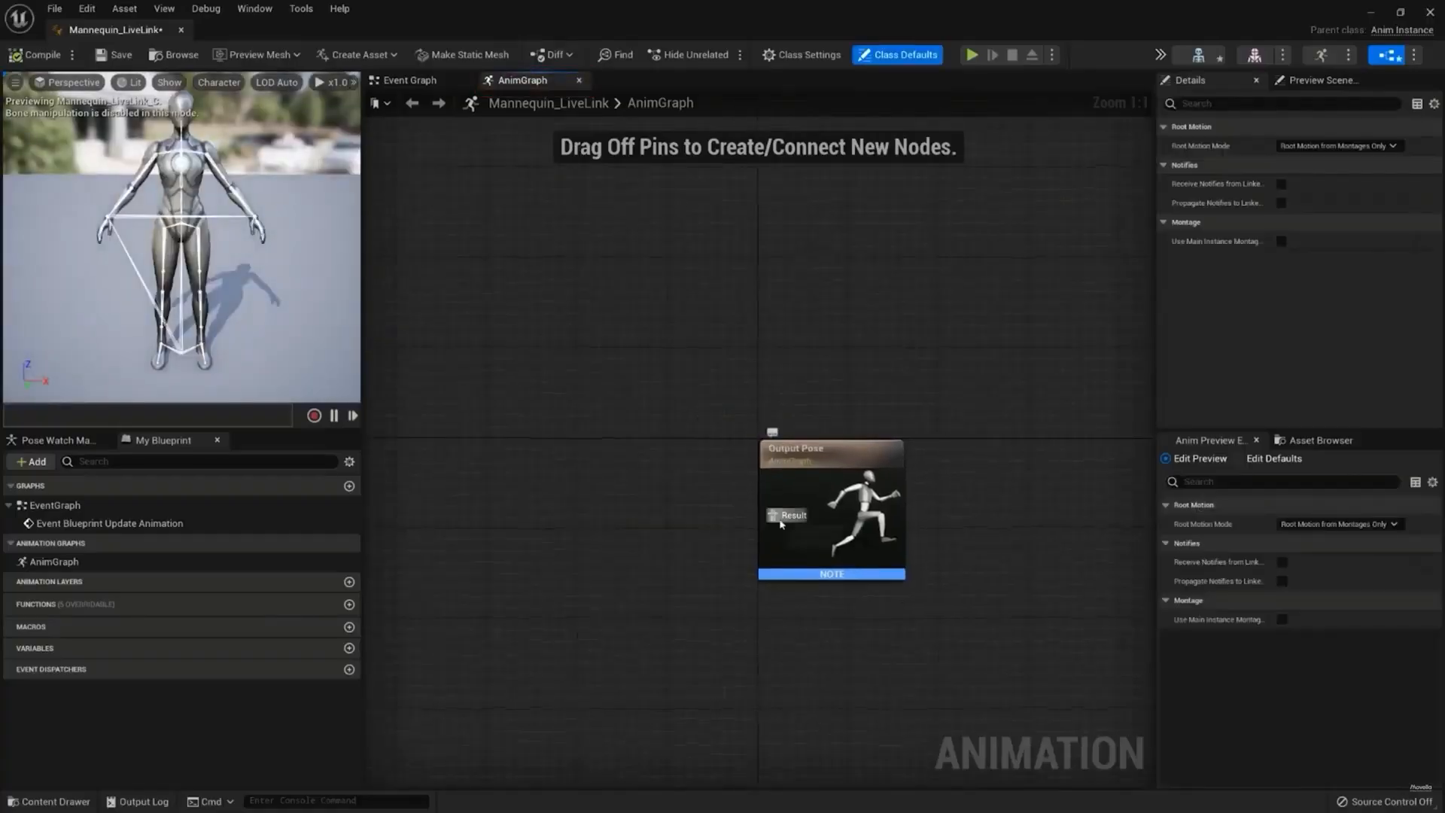
{"action": "left_click_drag", "start_coordinate": [694, 496], "coordinate": [502, 392]}
{"action": "type", "text": "live link"}
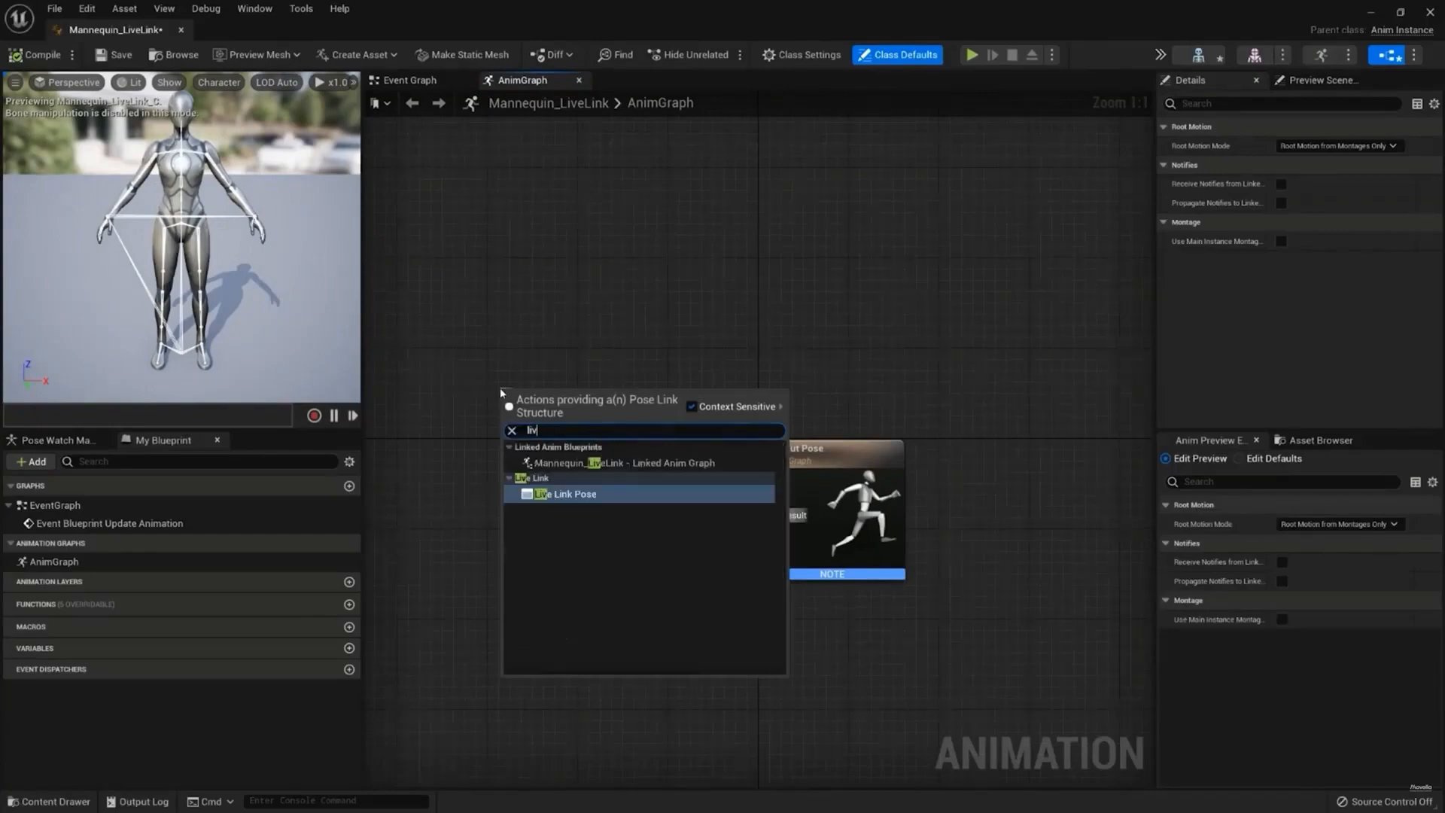
{"action": "left_click", "coordinate": [557, 493]}
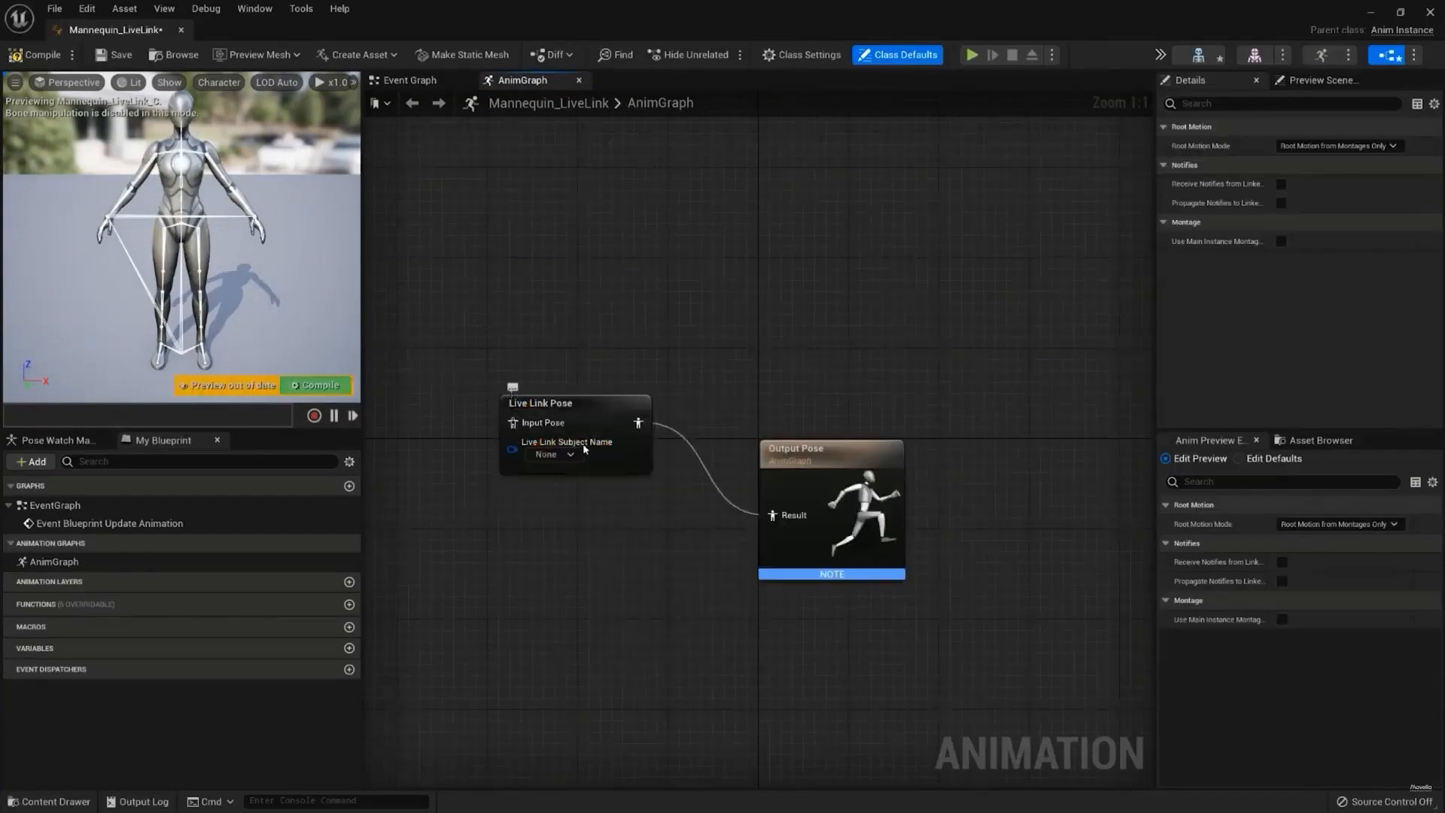
Set the Live Link Pose node's subject name to 9763-MVN System 1 and its retarget asset to Mannequin_Remap.
{"action": "left_click", "coordinate": [556, 455]}
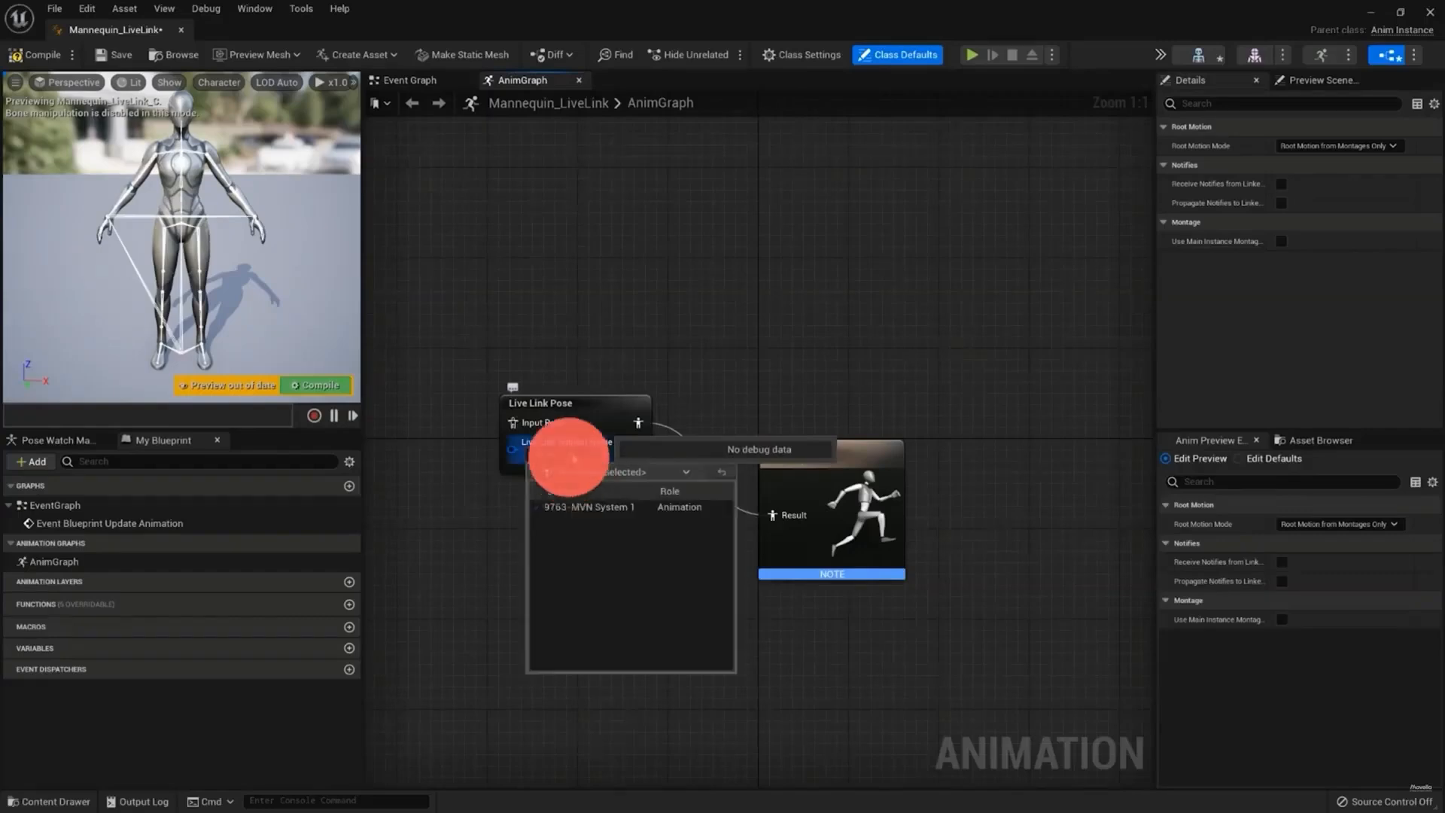
{"action": "left_click", "coordinate": [622, 508]}
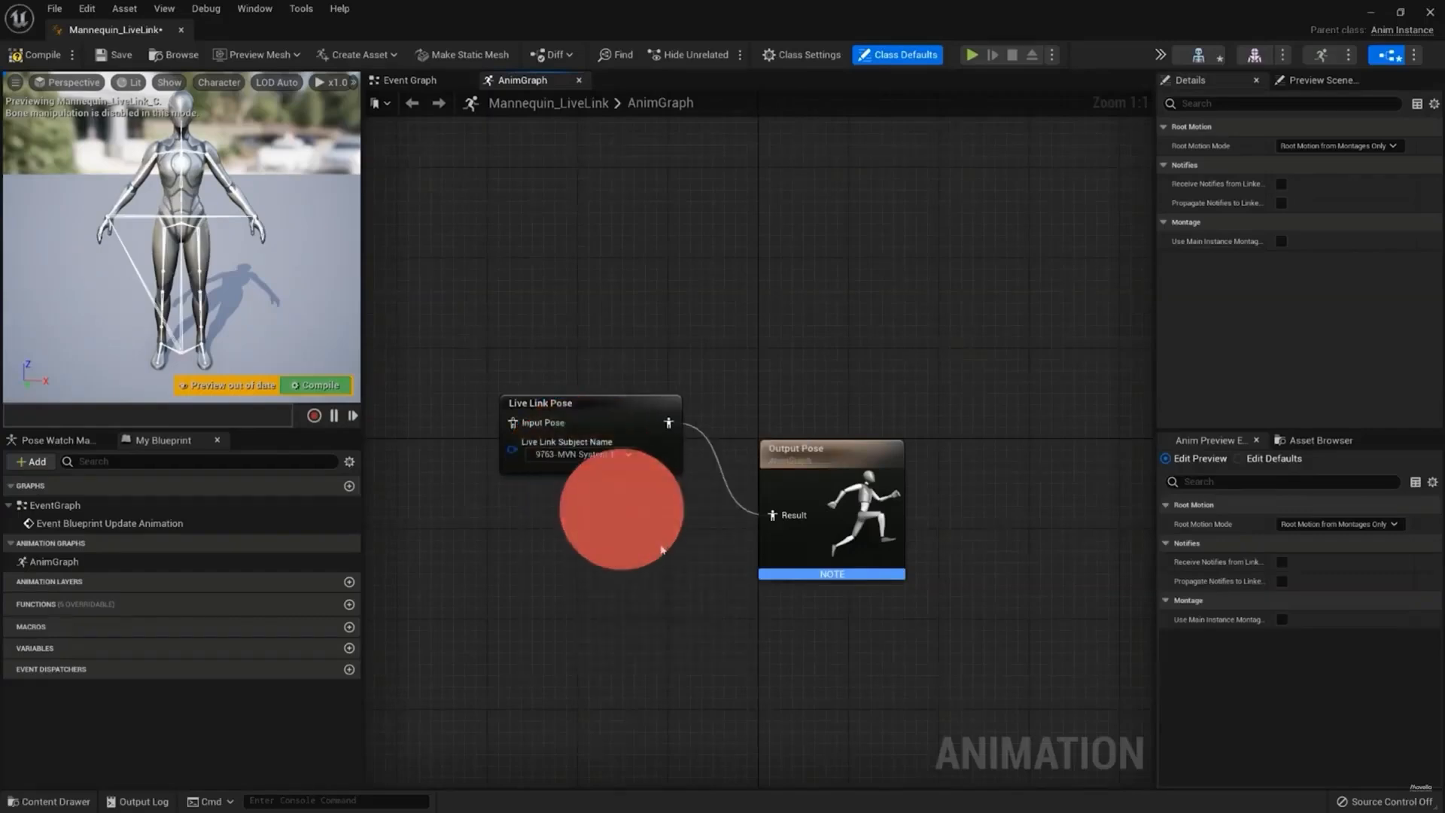
{"action": "left_click", "coordinate": [612, 433]}
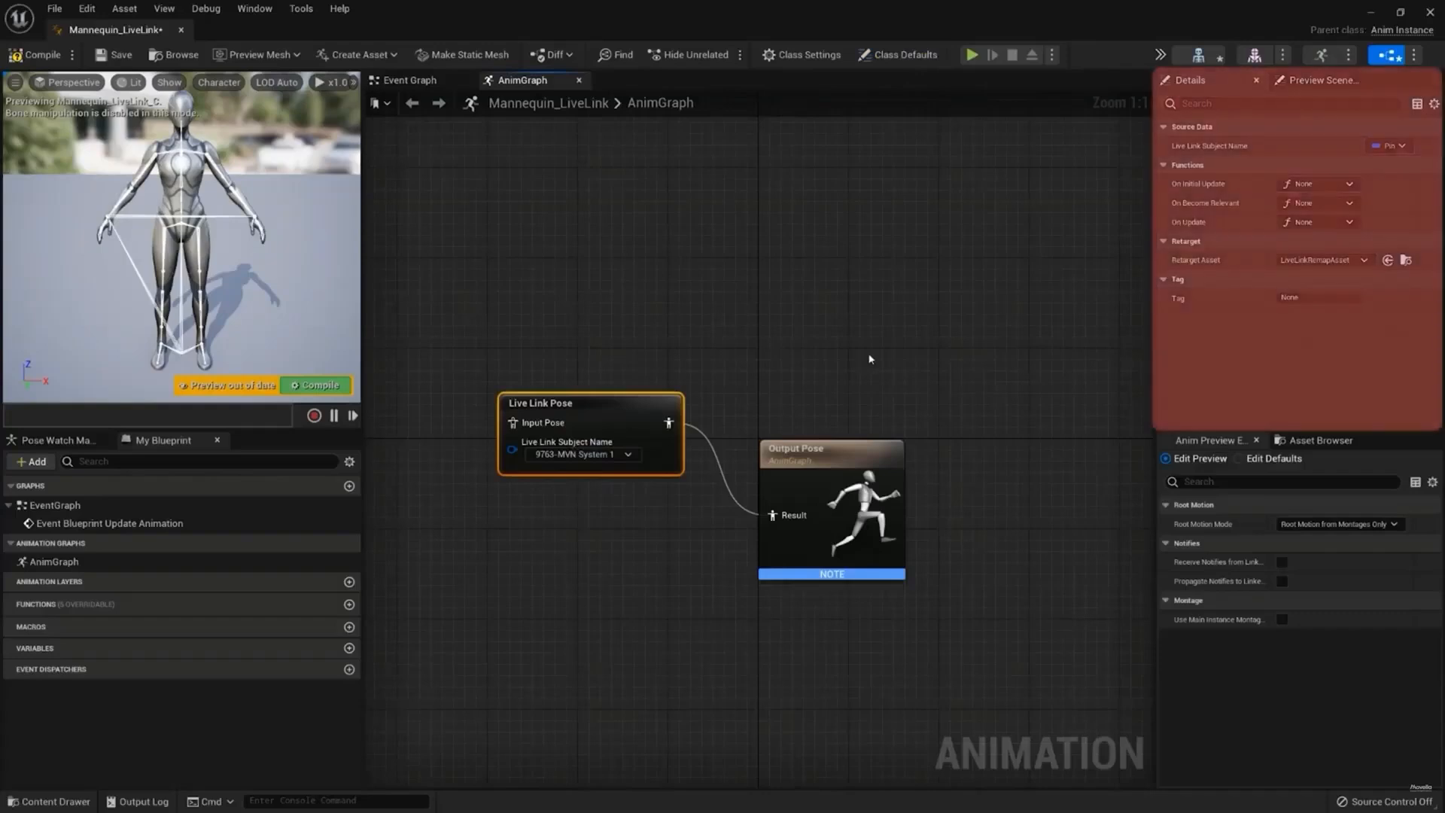
{"action": "left_click", "coordinate": [1319, 260]}
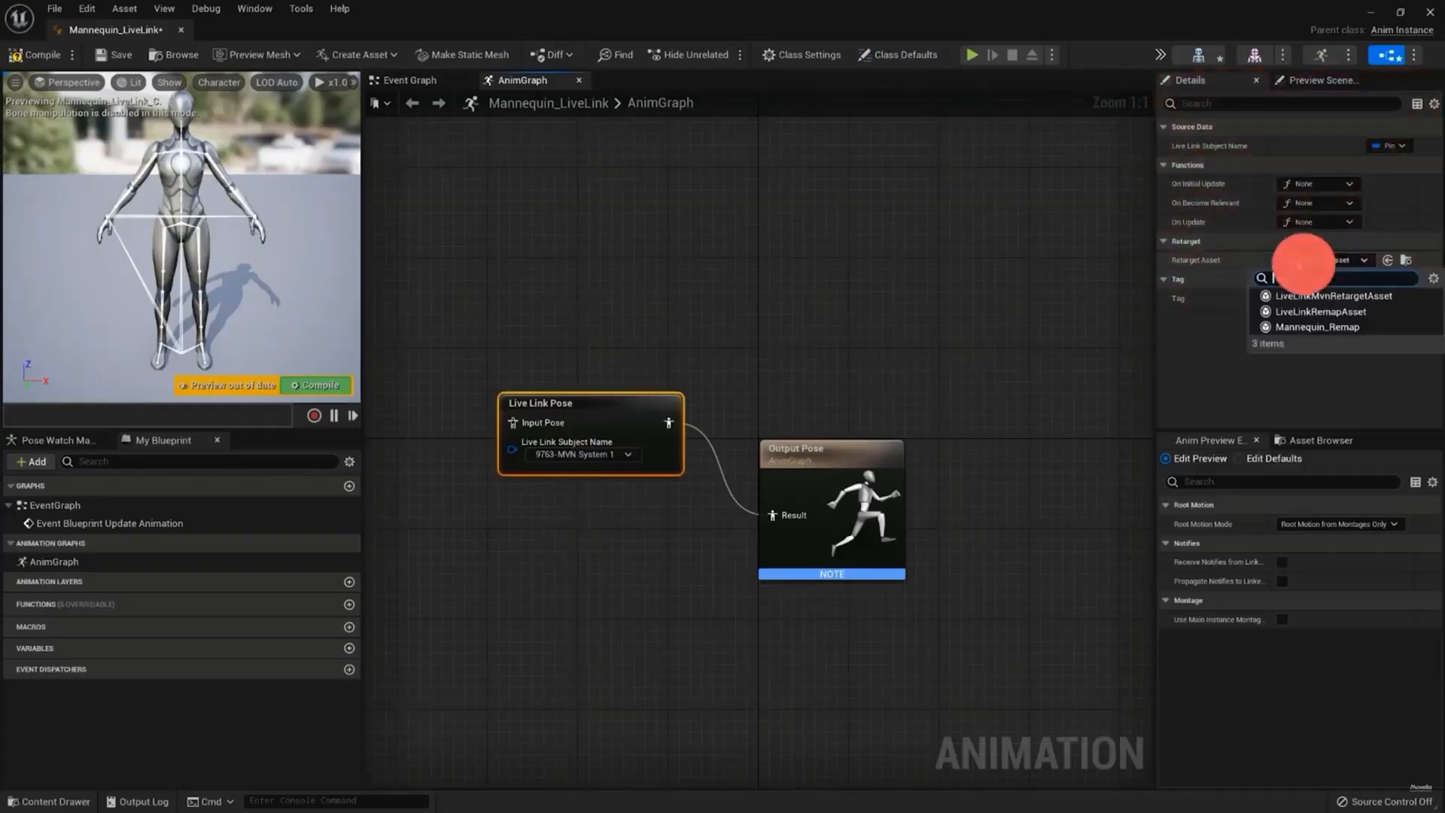
{"action": "left_click", "coordinate": [1322, 330]}
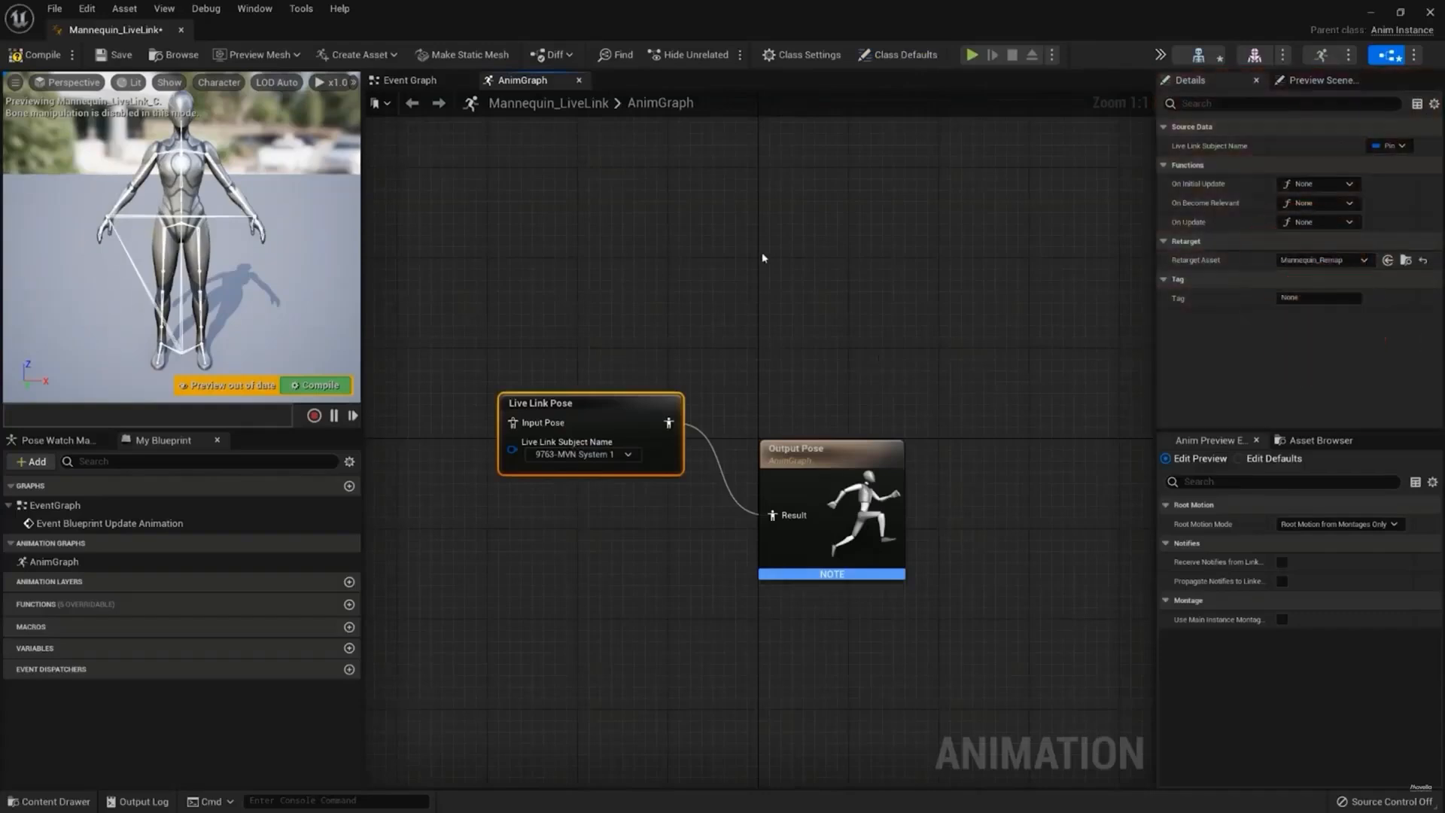
Compile and save the Mannequin_LiveLink animation blueprint, closing its editor.
{"action": "left_click", "coordinate": [33, 55]}
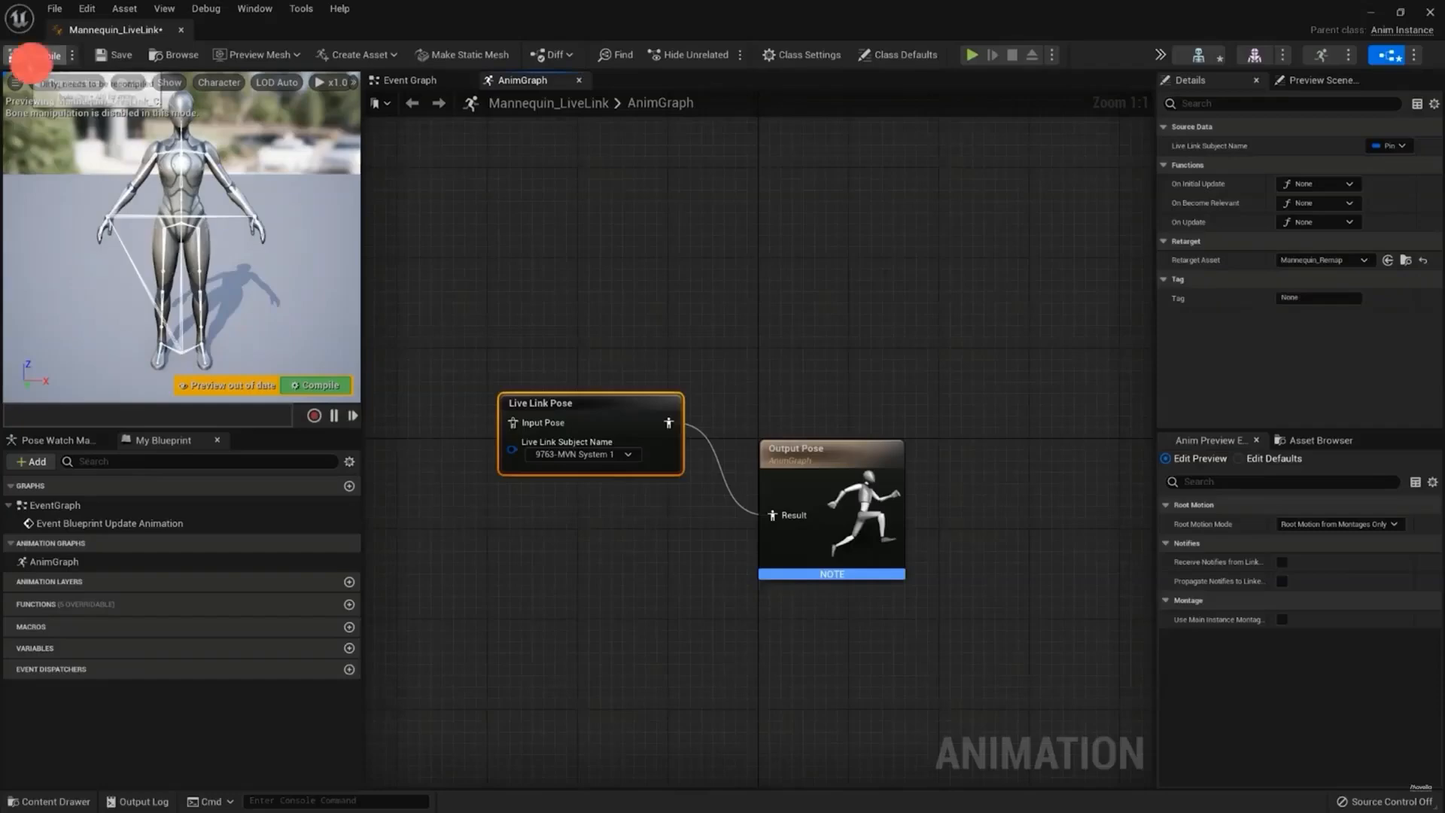
{"action": "left_click", "coordinate": [114, 55]}
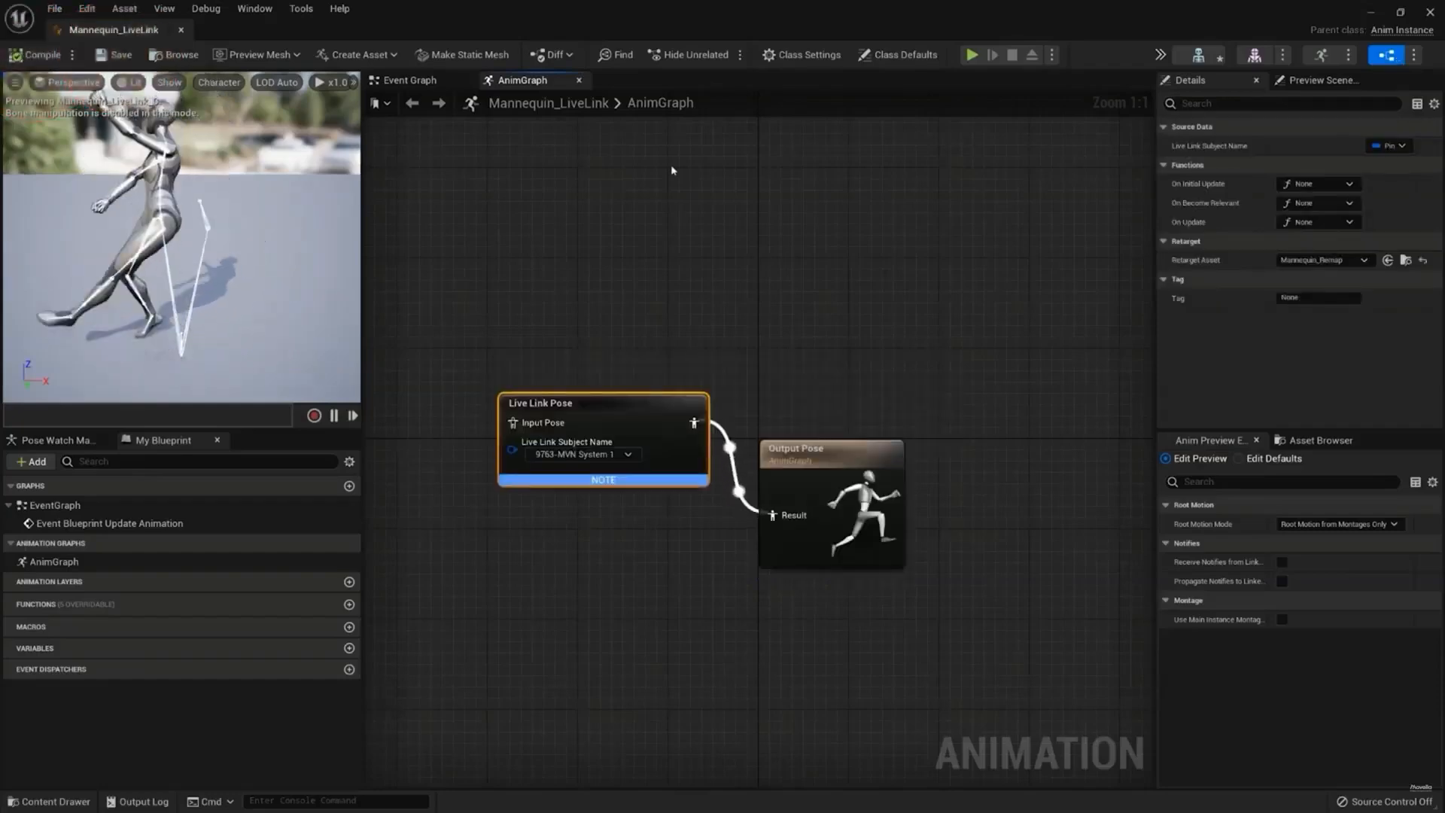
{"action": "left_click", "coordinate": [1430, 12]}
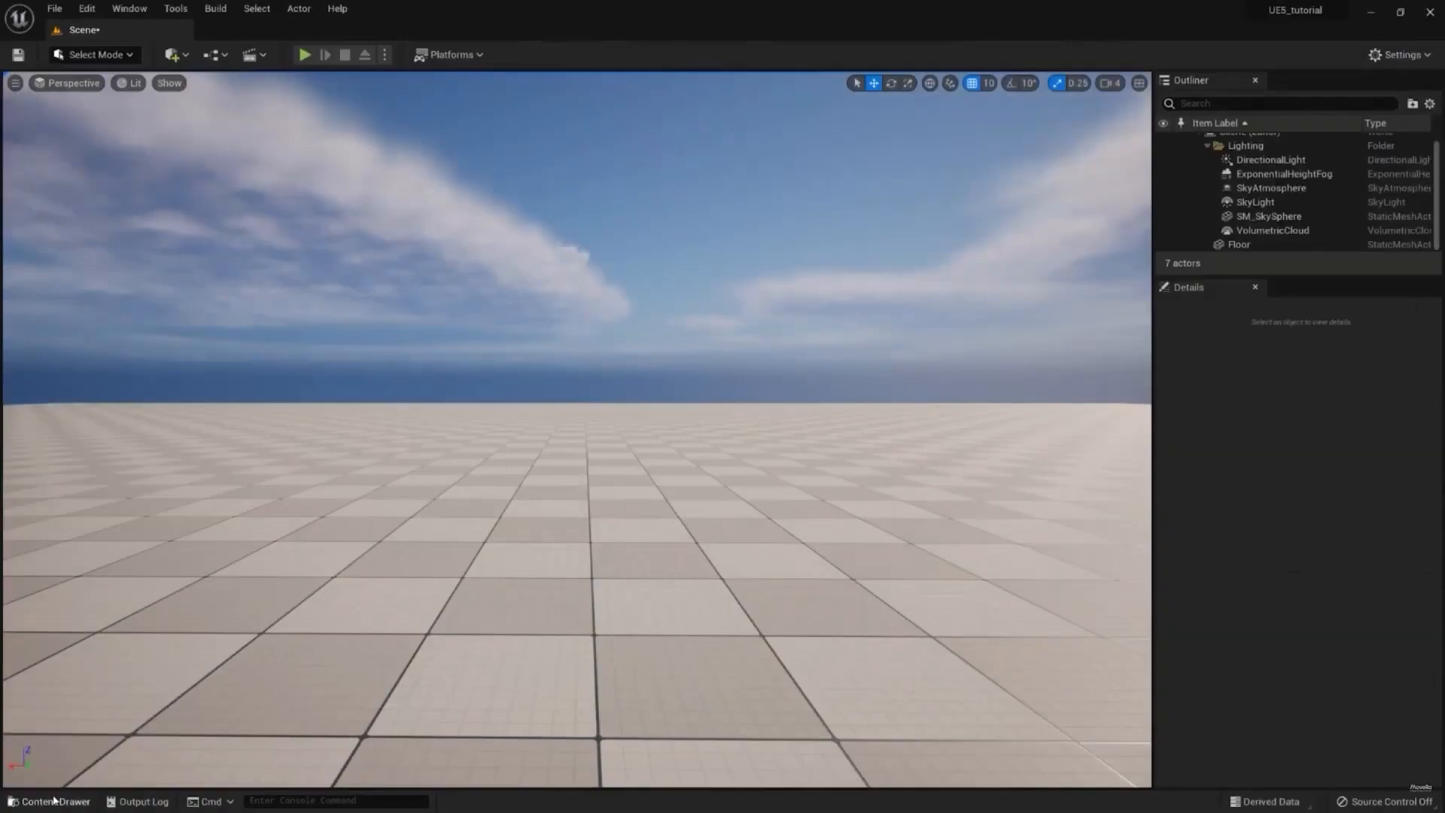
Place the SKM_Quinn mesh from the Mannequins Meshes folder on the floor in the middle of the level.
{"action": "left_click", "coordinate": [54, 801]}
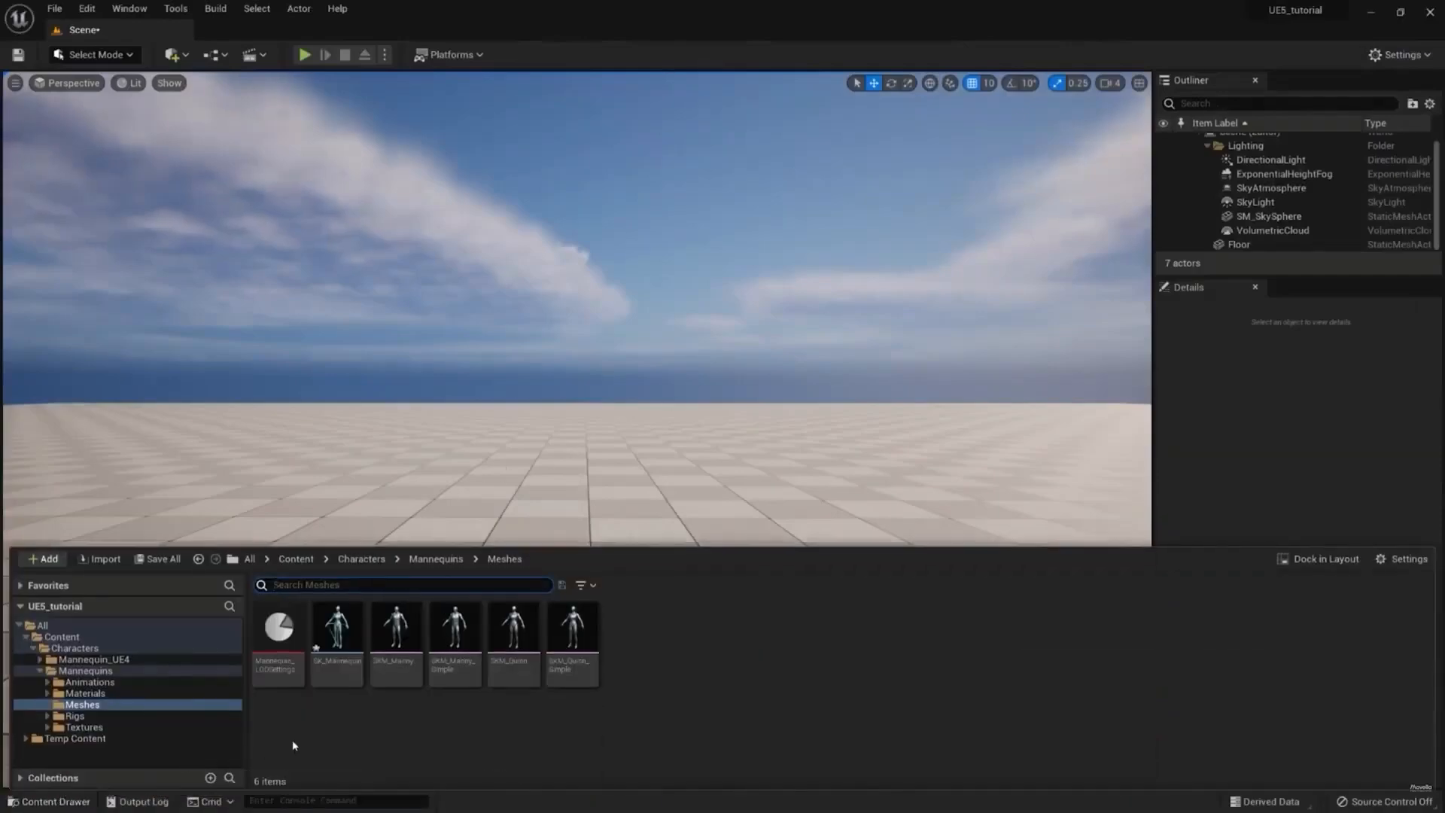
{"action": "left_click_drag", "start_coordinate": [514, 632], "coordinate": [595, 618]}
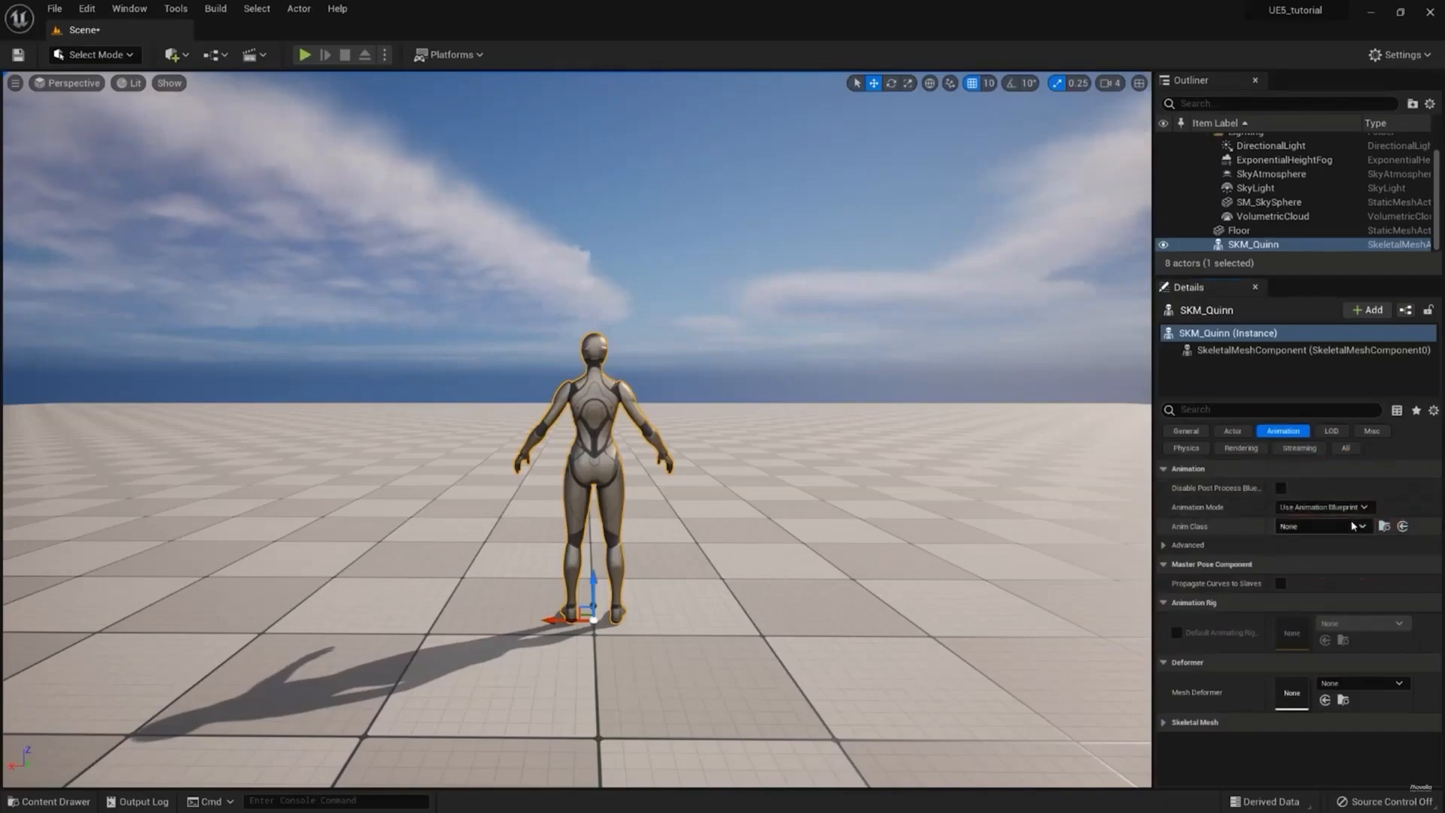
Assign Mannequin_LiveLink as the Anim Class of SKM_Quinn and play the level.
{"action": "left_click", "coordinate": [1355, 525]}
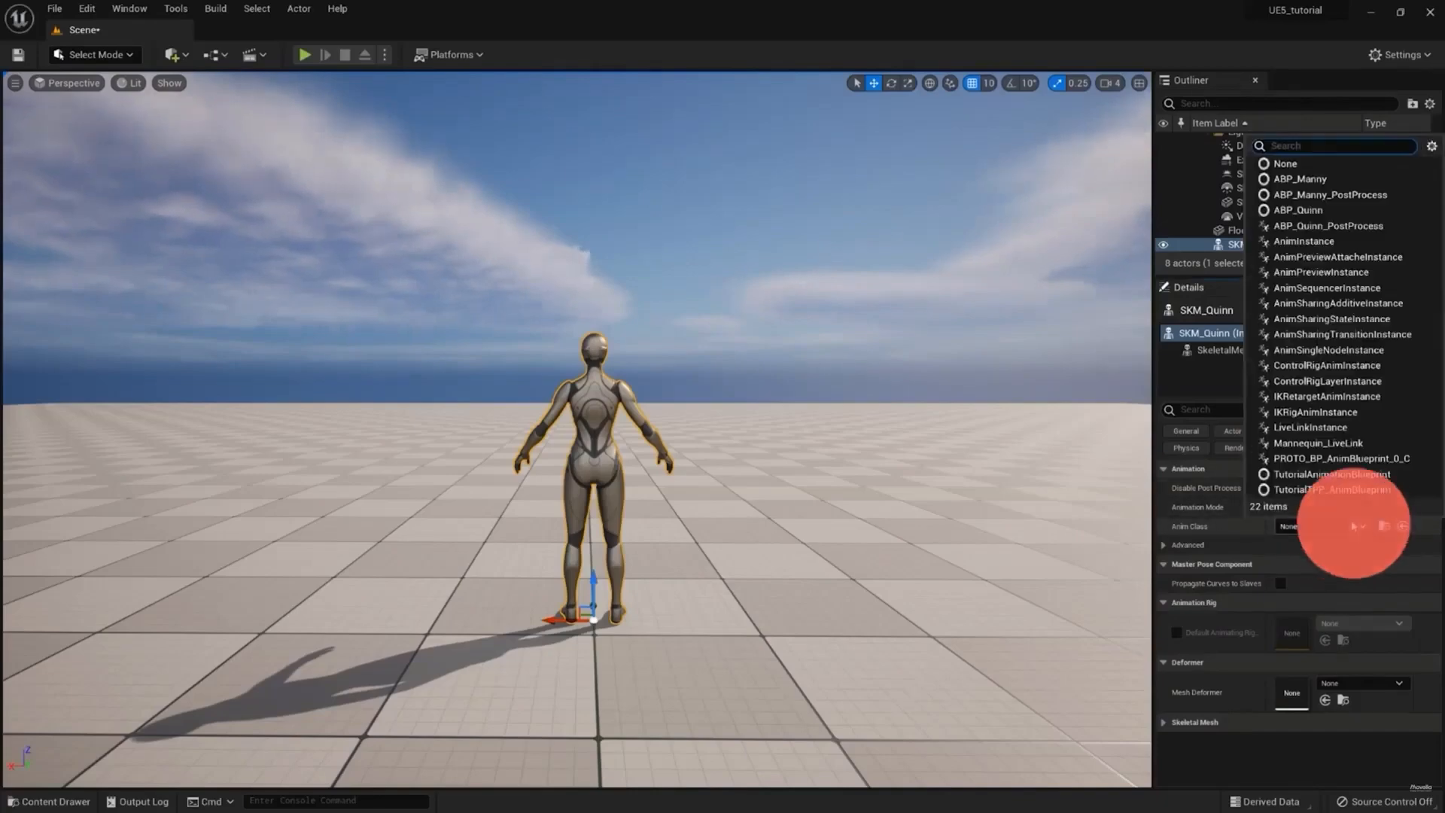
{"action": "left_click", "coordinate": [1323, 444]}
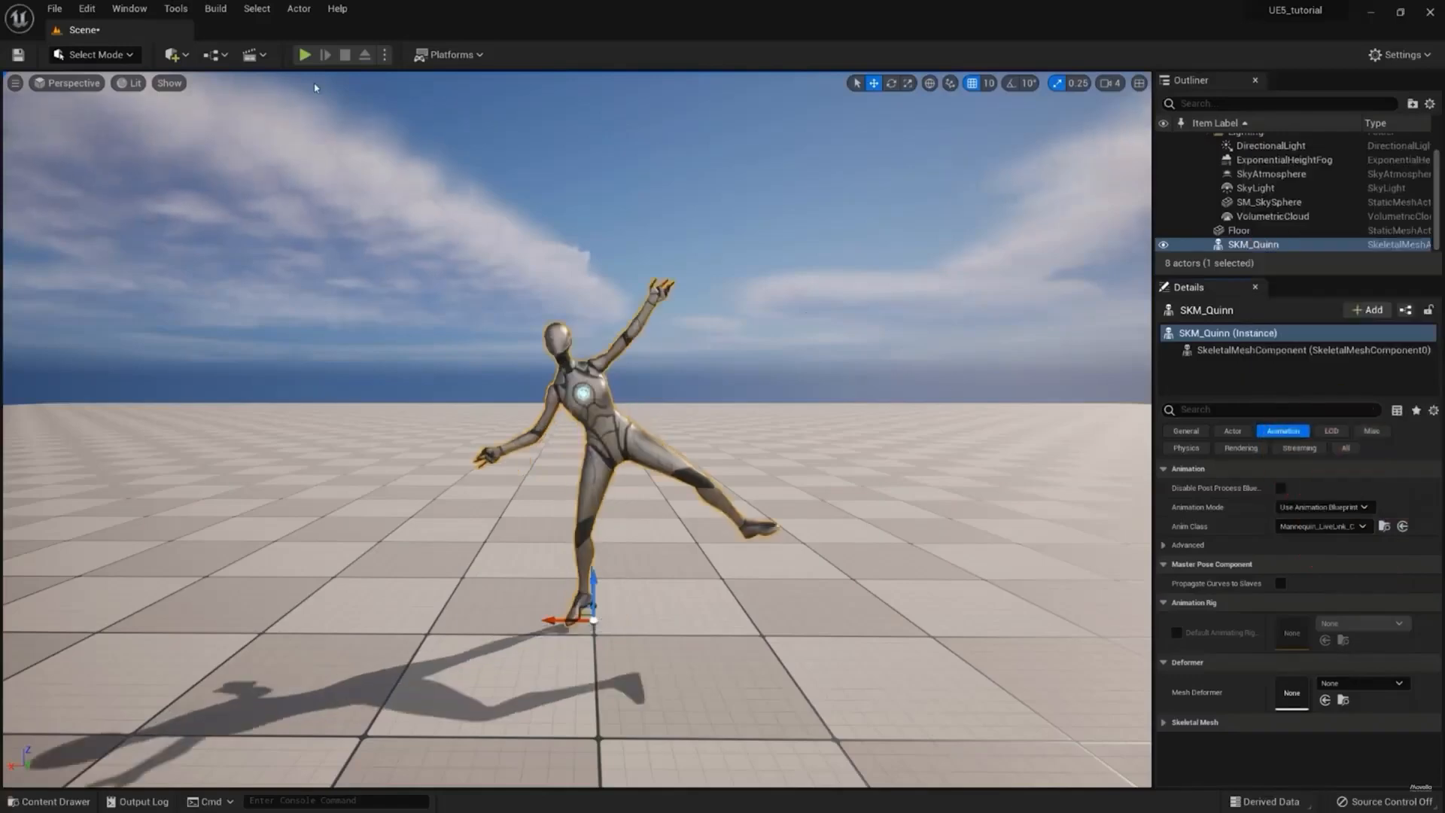
{"action": "left_click", "coordinate": [304, 54]}
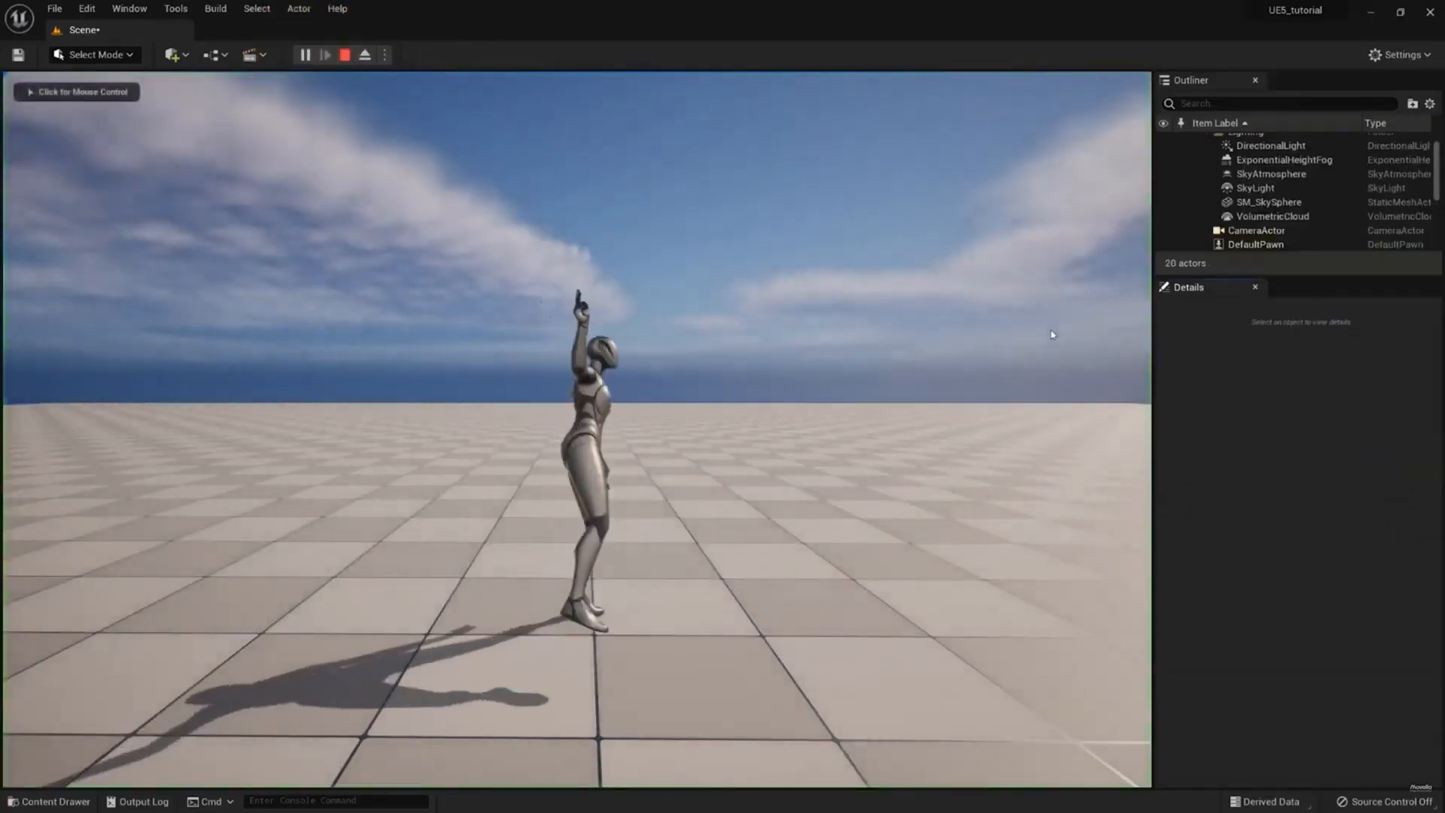